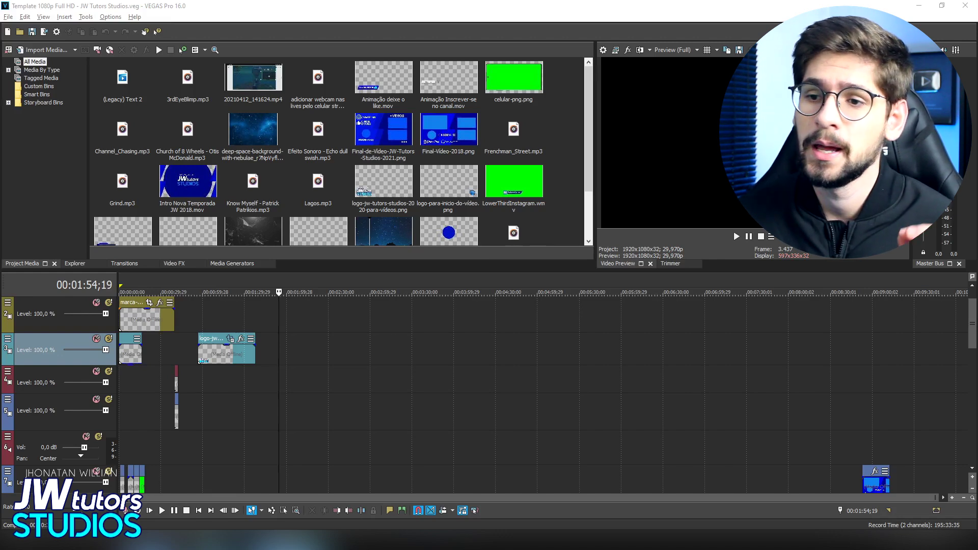
Delete the marca-dagua-para-video watermark clip at the start of track 2
left_click(219, 391)
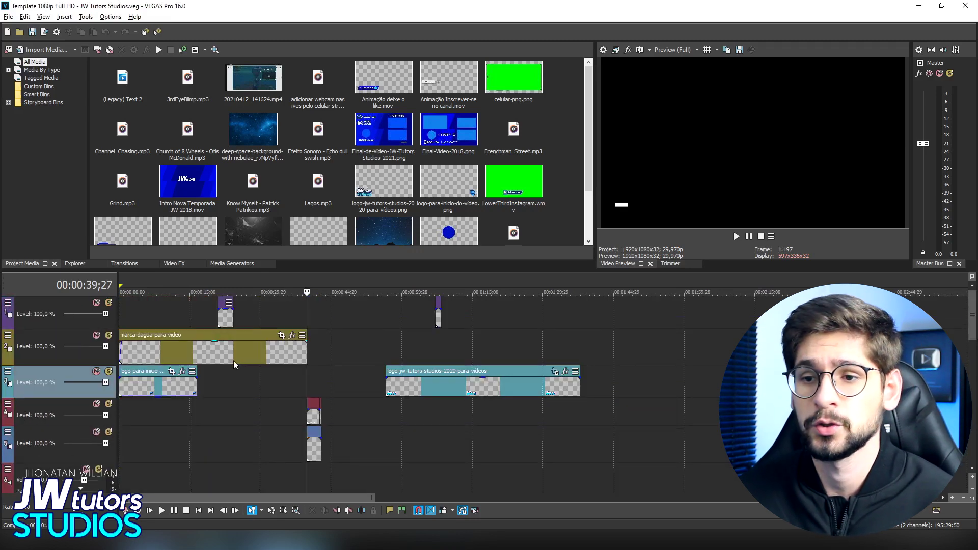
left_click(163, 354)
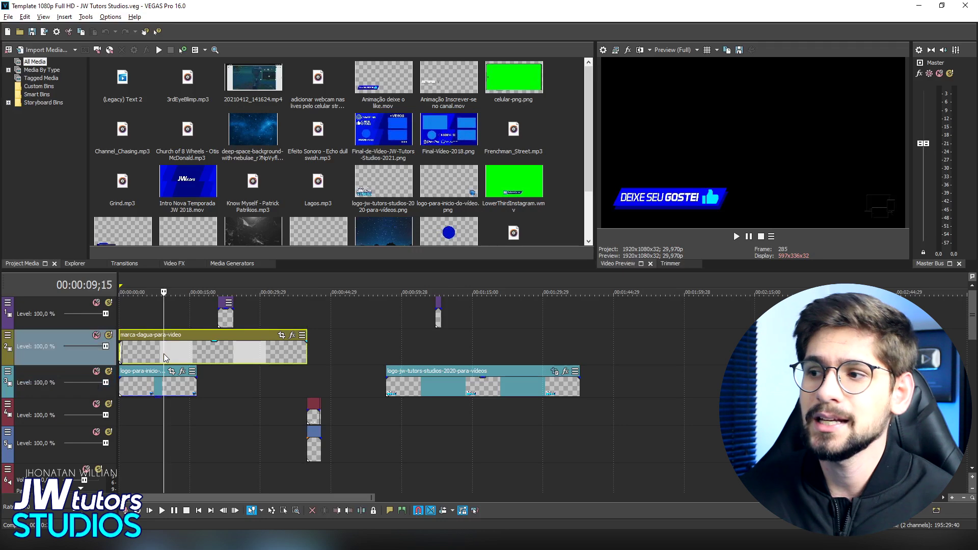
left_click(137, 356)
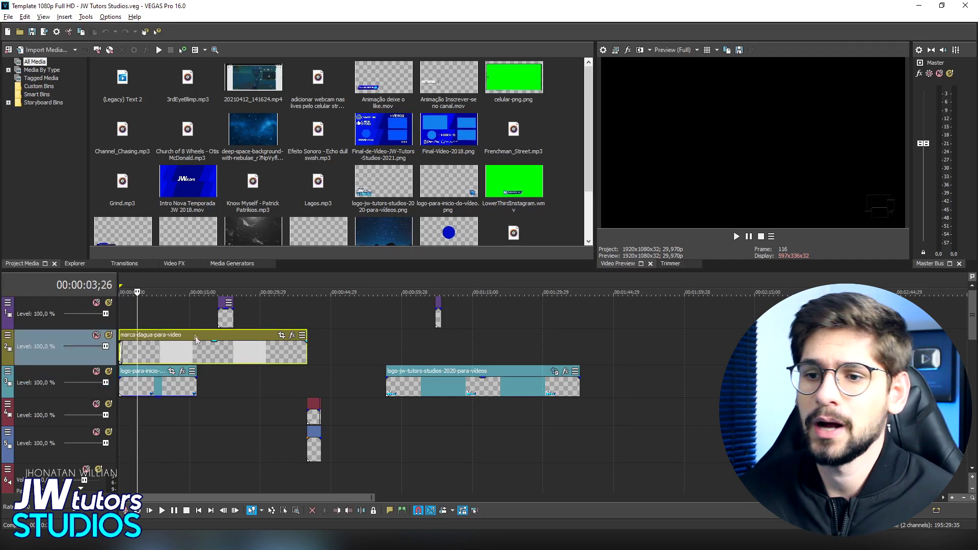
left_click(168, 355)
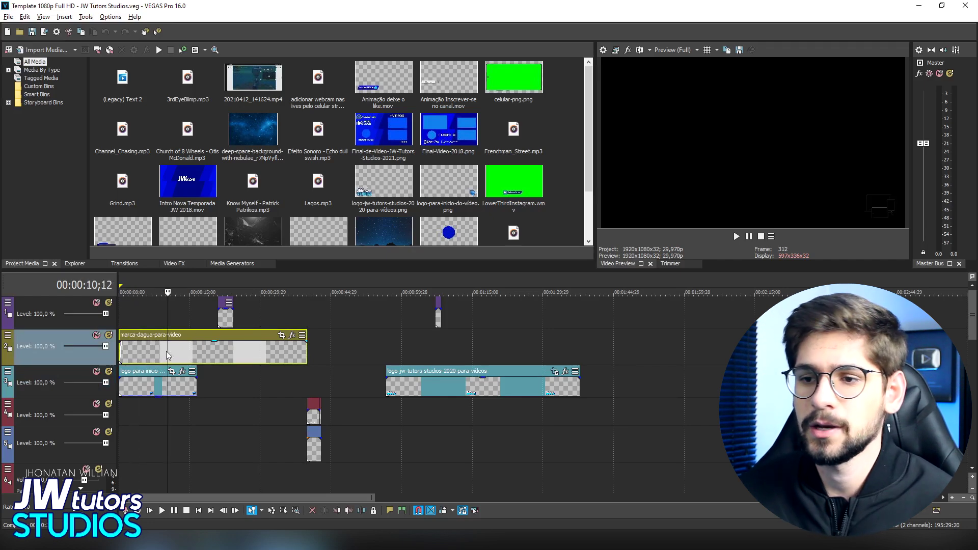
key("Delete")
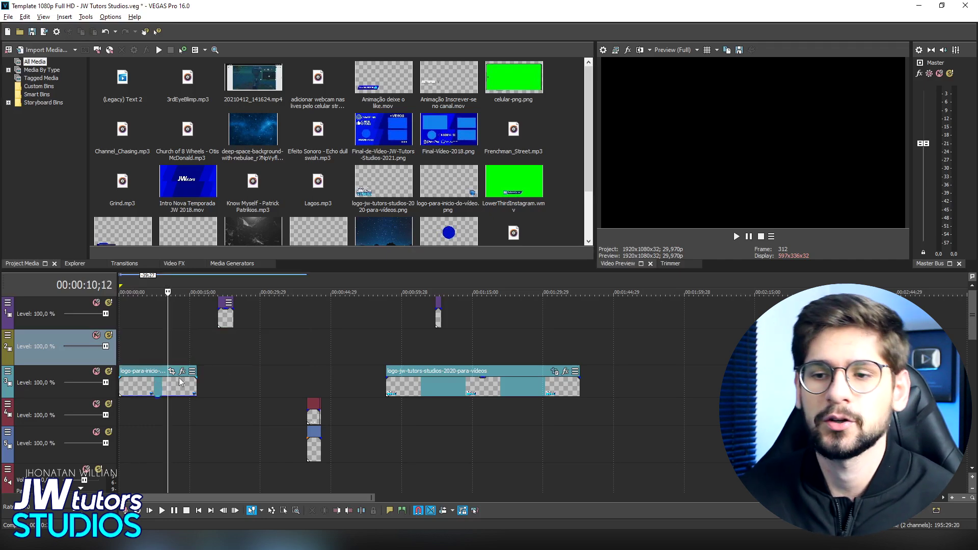
Look over the opening logo clip on track 3 and find the Nome Lower Third clip on track 7
left_click(149, 385)
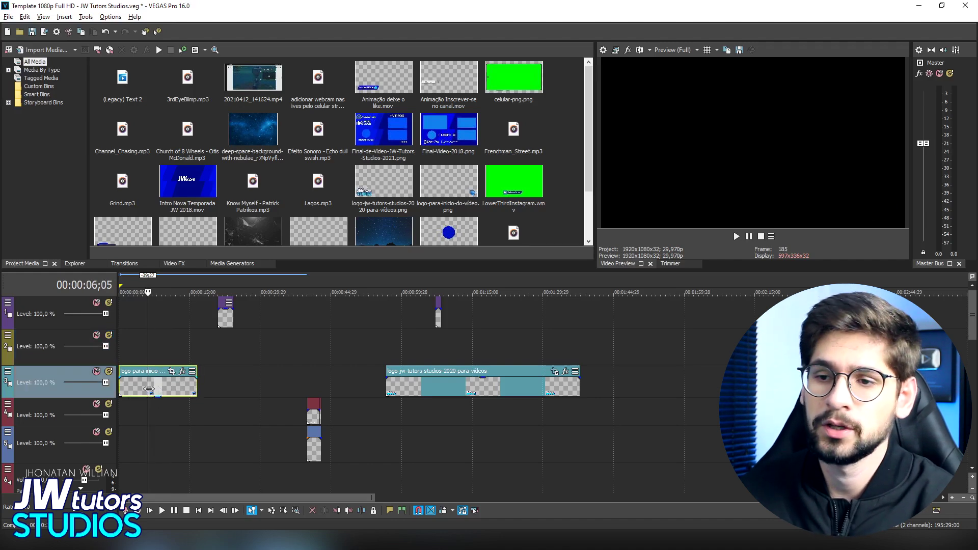
scroll(167, 385, "down", 5)
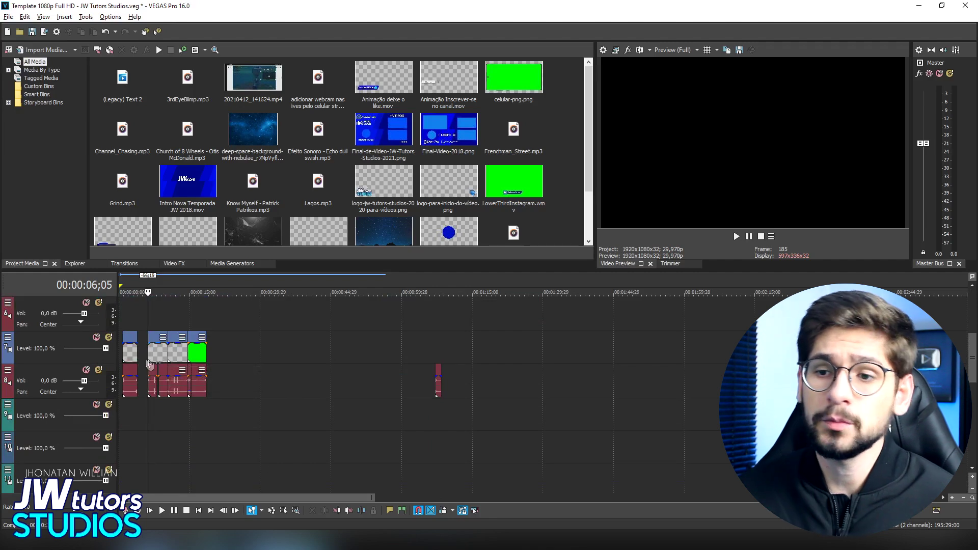
left_click(125, 356)
left_click(133, 357)
scroll(140, 363, "up", 3)
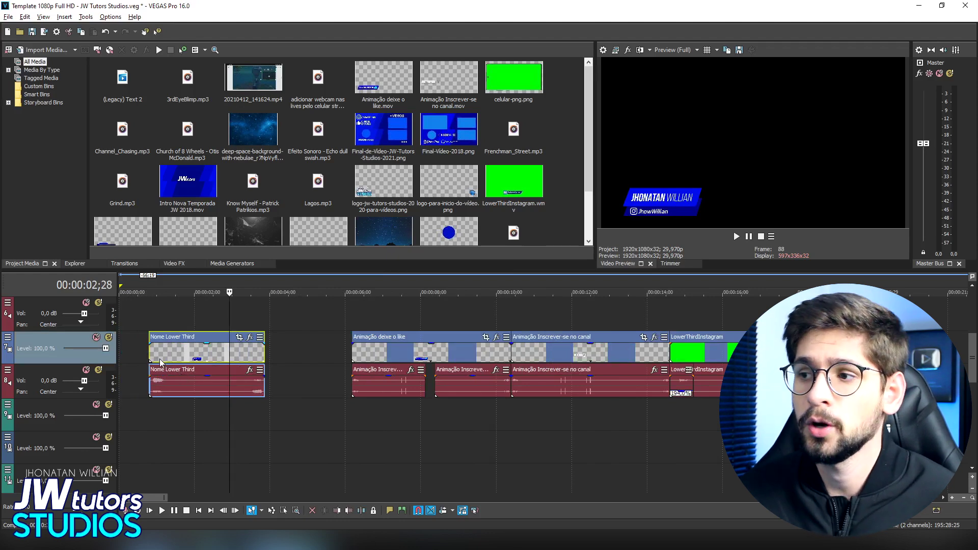
left_click(160, 359)
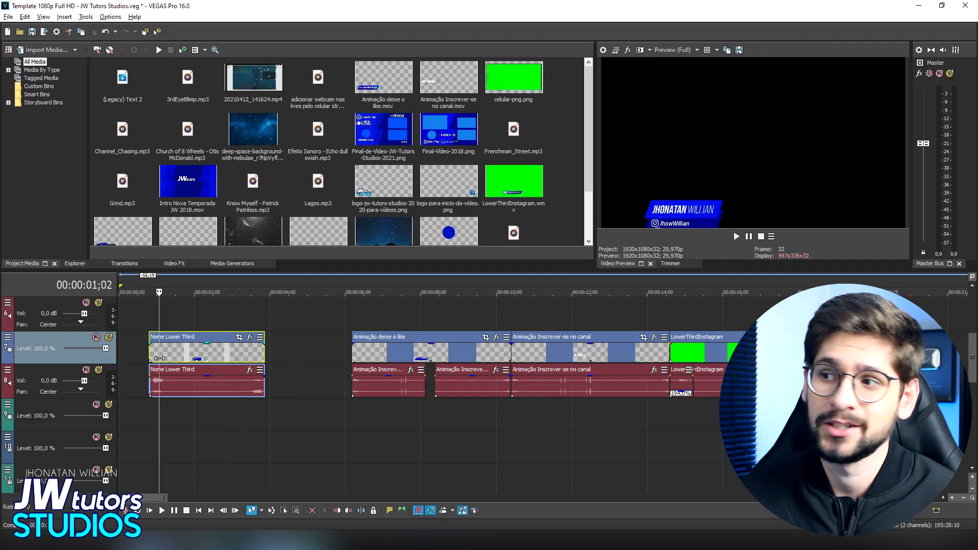
Preview the Nome Lower Third animation with its sound by playing it from the clip's start
left_click(149, 354)
left_click(154, 354)
left_click(157, 354)
left_click(150, 355)
left_click(154, 355)
left_click(150, 355)
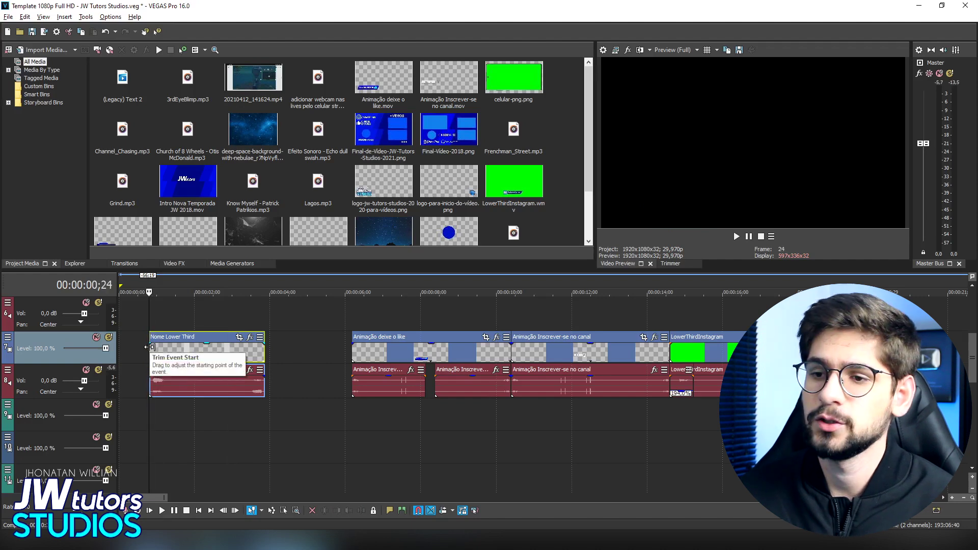
key("space")
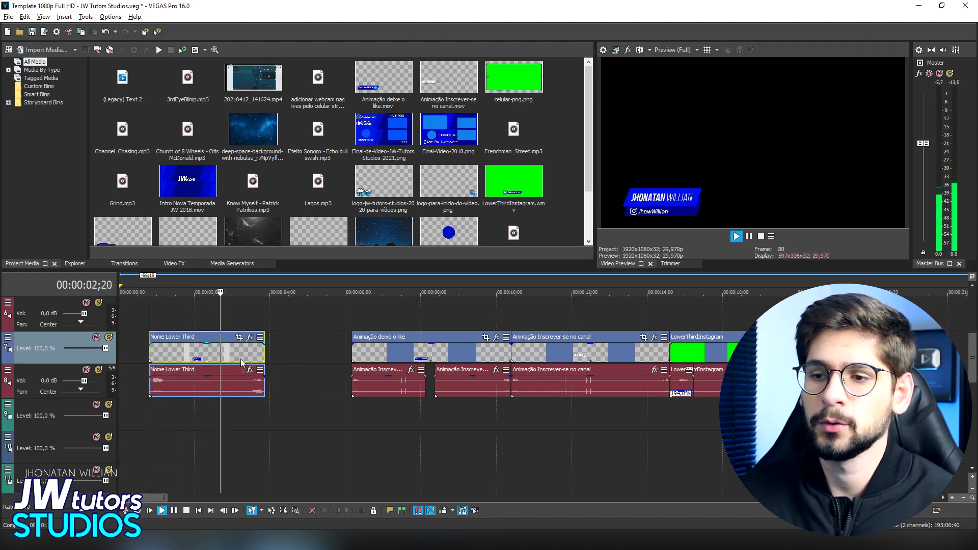
key("space")
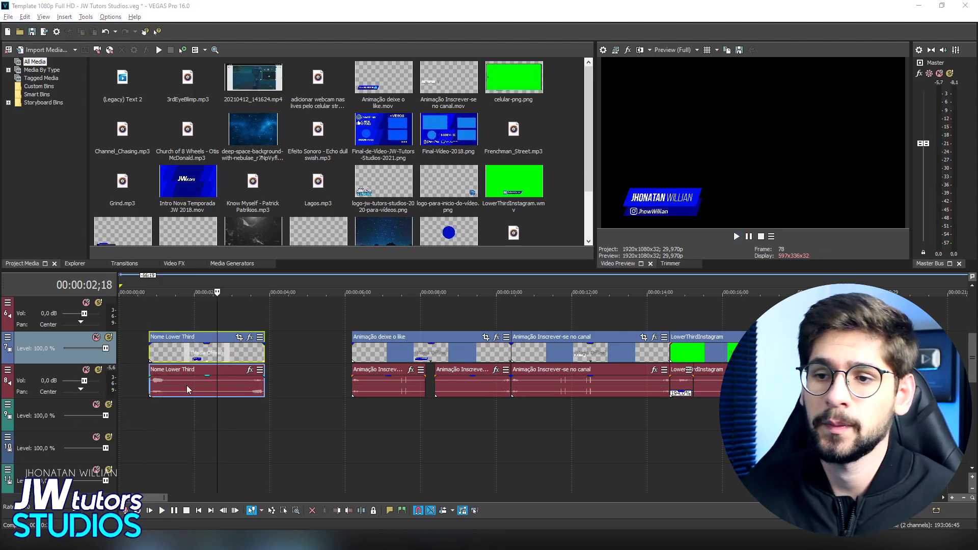
left_click(223, 357)
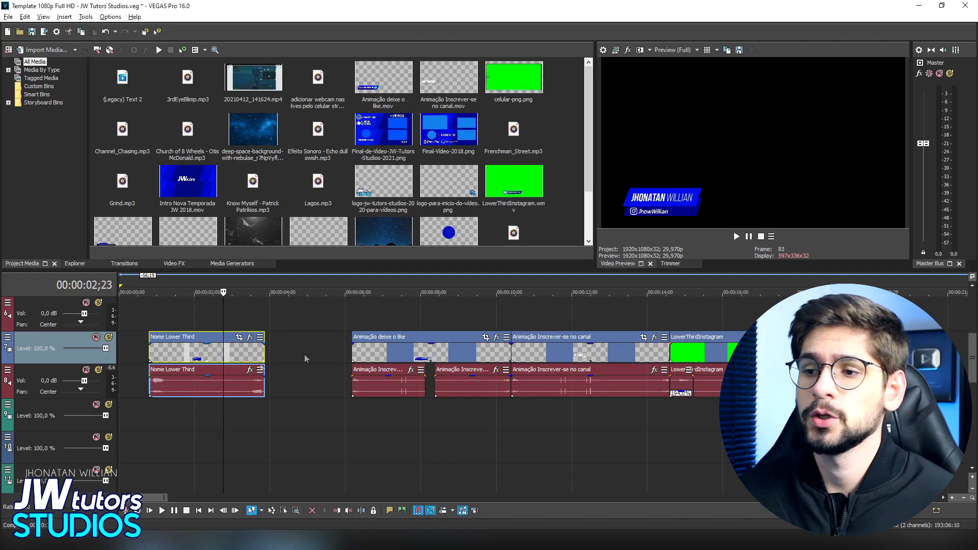
Scrub through the like and subscribe animation clips on track 7 to preview them
left_click(389, 355)
left_click_drag(389, 354, 584, 355)
left_click(464, 352)
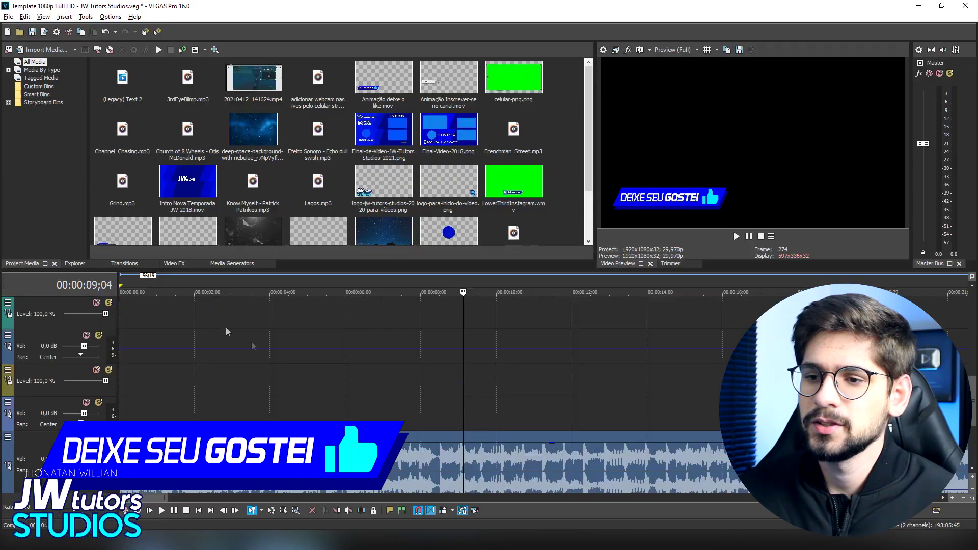
Examine the Know Myself background music clip on track 15 and its volume envelope
scroll(249, 364, "down", 1)
left_click(172, 441)
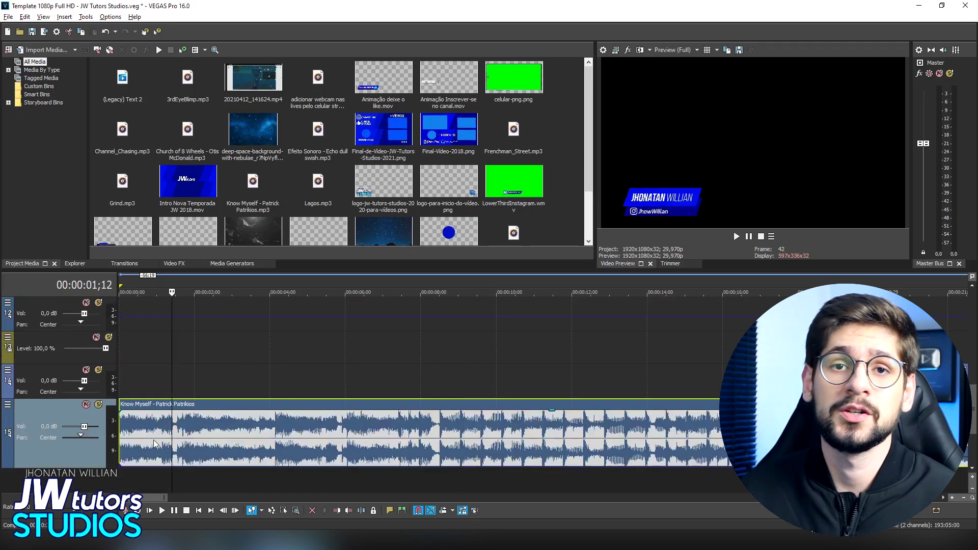
double_click(159, 468)
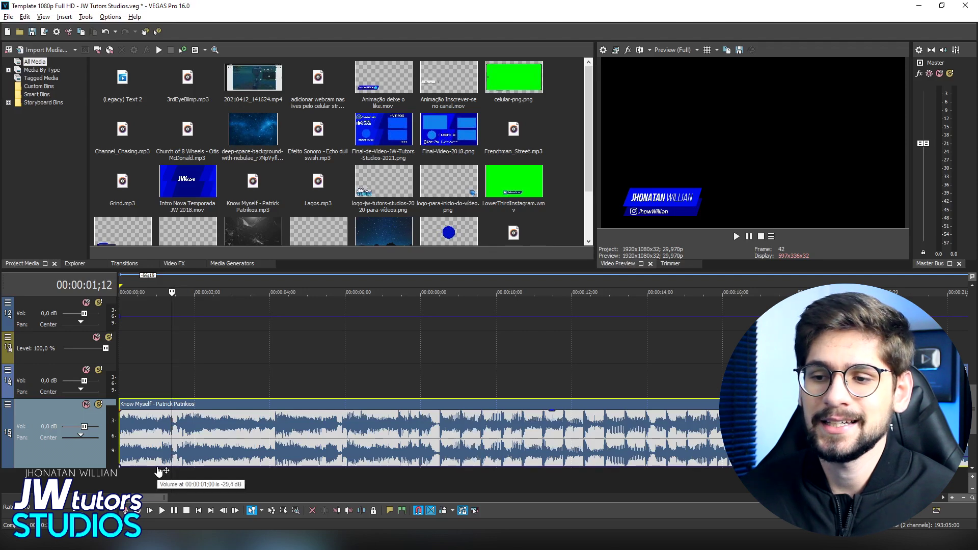
left_click_drag(158, 468, 158, 488)
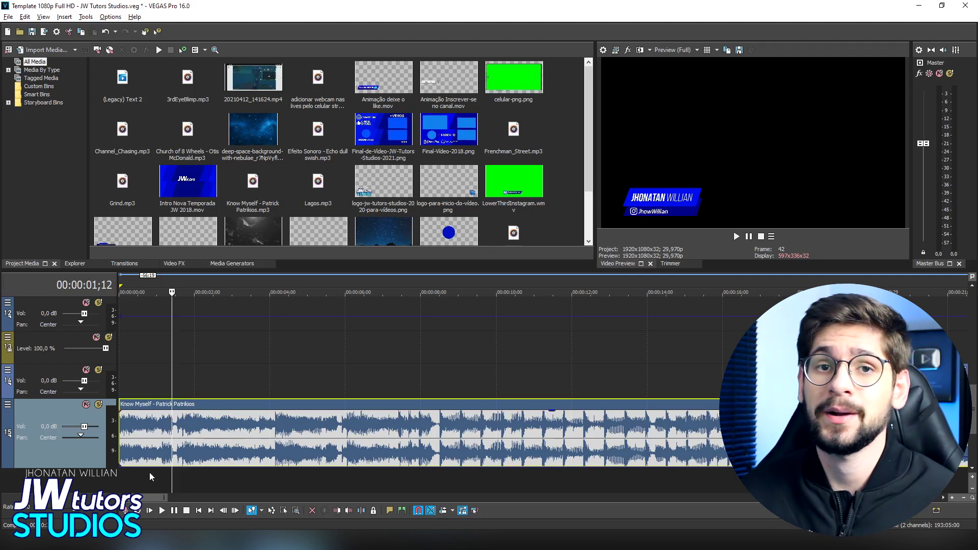
key("space")
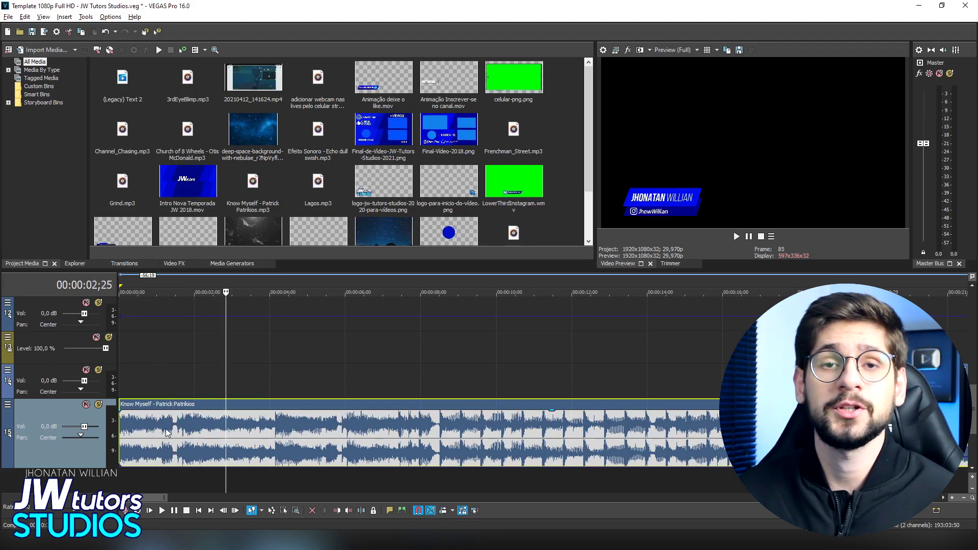
left_click(150, 422)
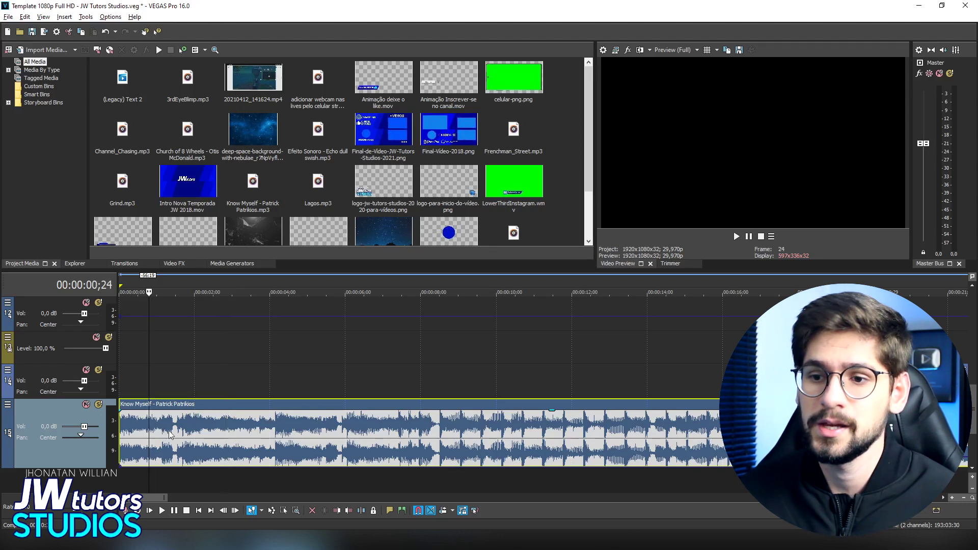
left_click(159, 437)
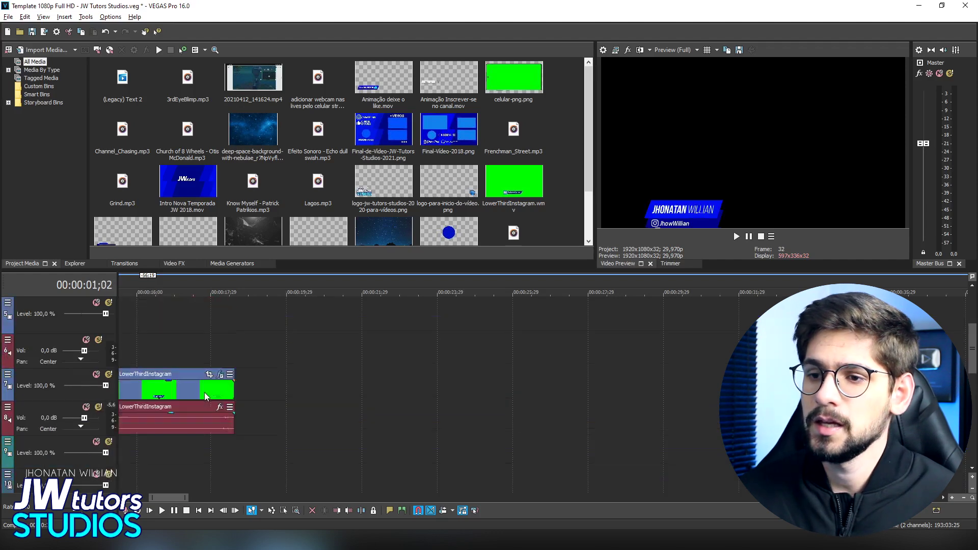
Examine the intro's audio clip on track 14 and the music's volume envelope beneath it
scroll(205, 397, "up", 1)
scroll(205, 397, "down", 1)
scroll(204, 392, "down", 5)
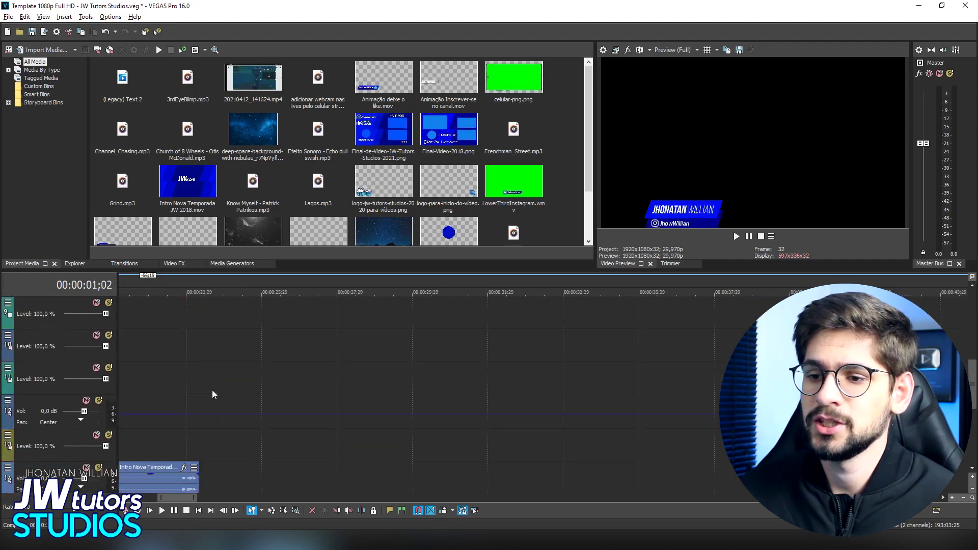
left_click(364, 390)
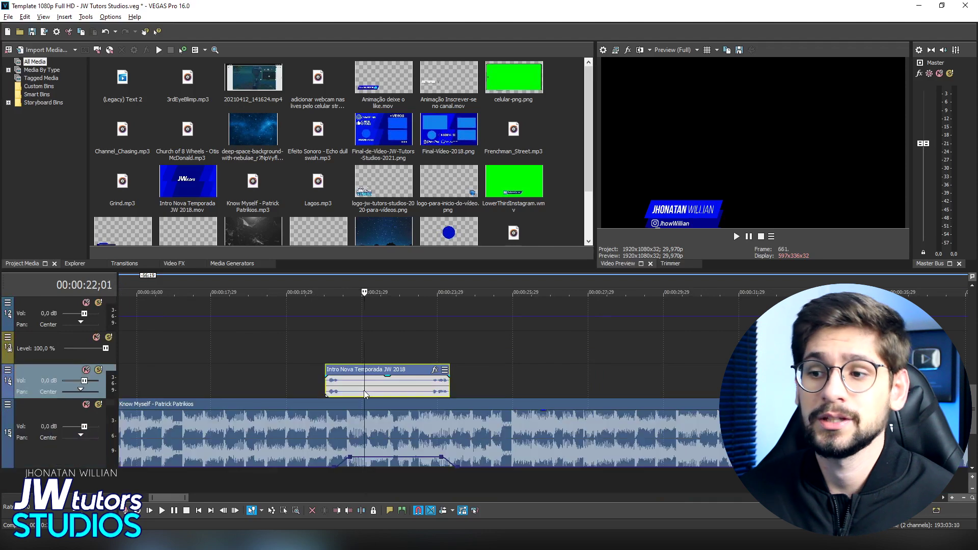
scroll(359, 391, "up", 5)
scroll(359, 387, "up", 3)
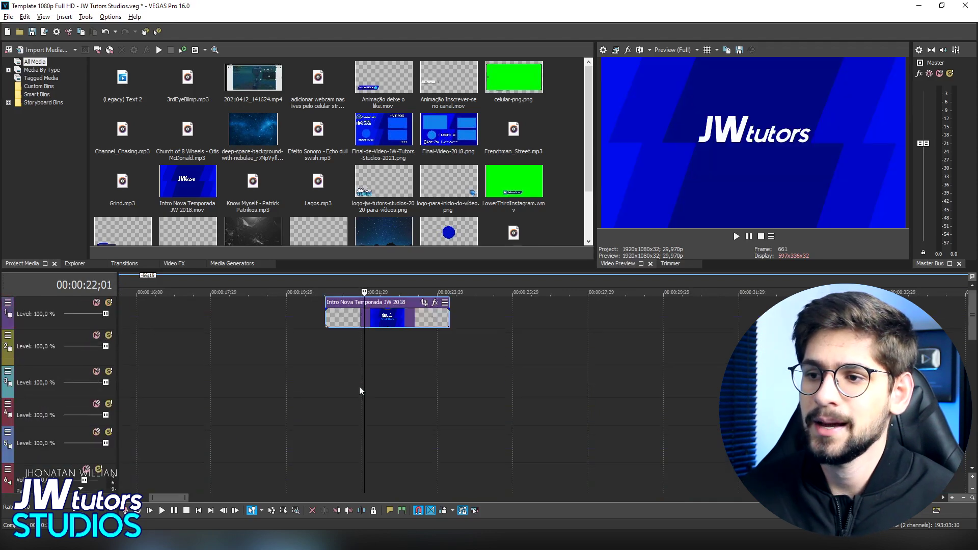
Scrub through the Intro Nova Temporada JW 2018 video clip on track 1 to preview its logo animation
left_click(353, 314)
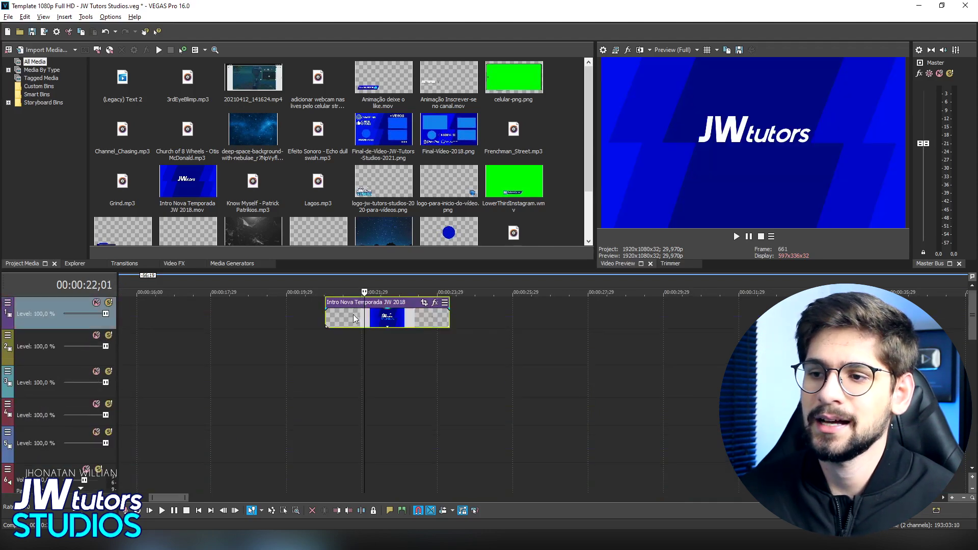
left_click(384, 320)
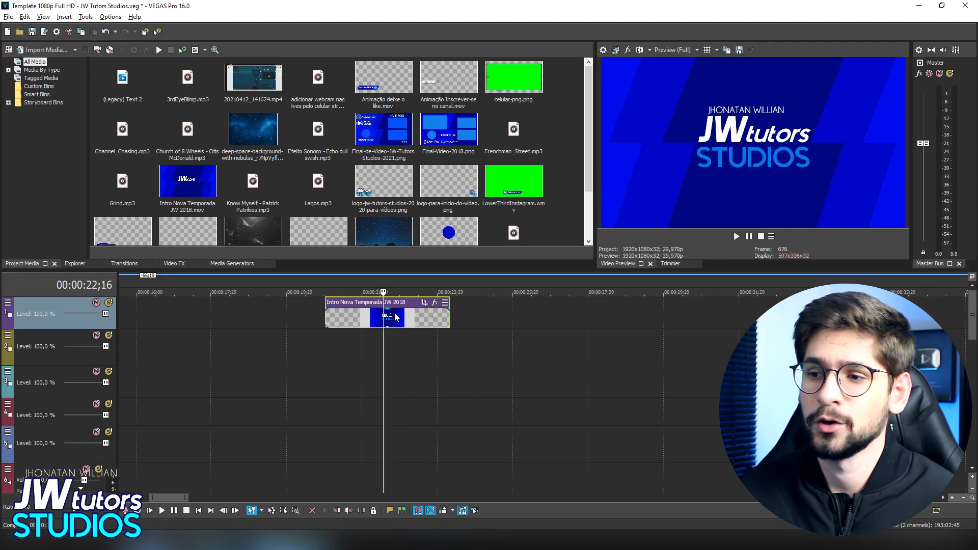
left_click_drag(383, 318, 334, 317)
left_click(439, 317)
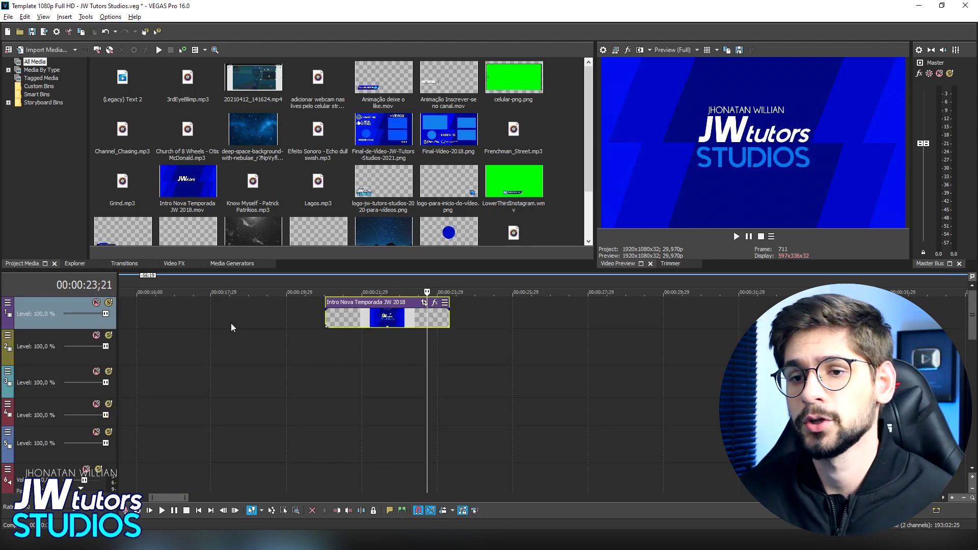
left_click(354, 323)
left_click(379, 326)
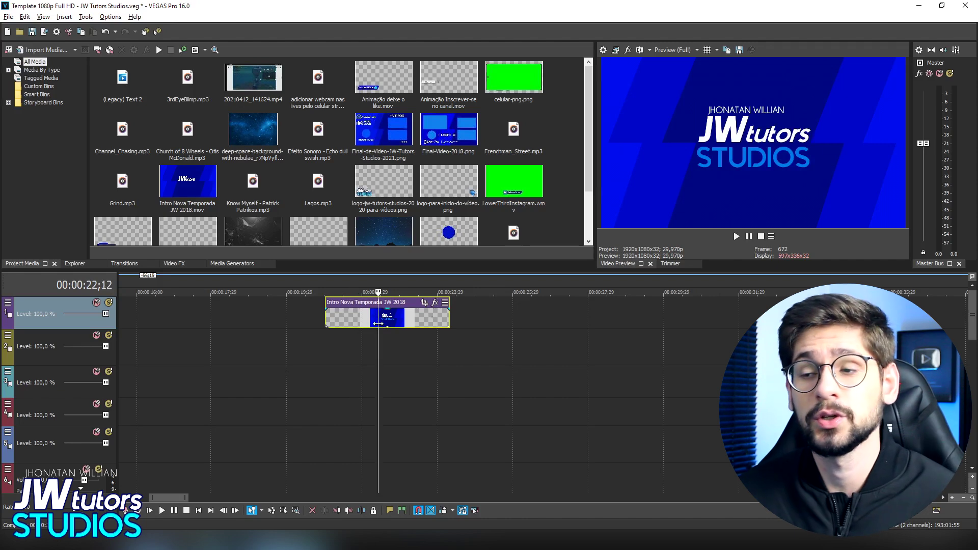
Review the like and subscribe sound effect clips on track 8 against their animations
scroll(234, 348, "right", 3)
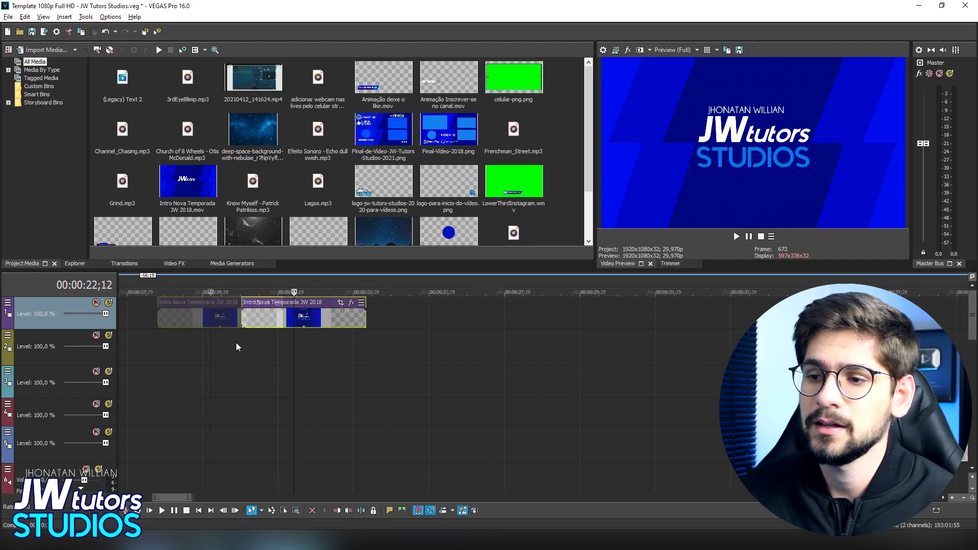
scroll(238, 346, "left", 4)
scroll(238, 346, "down", 5)
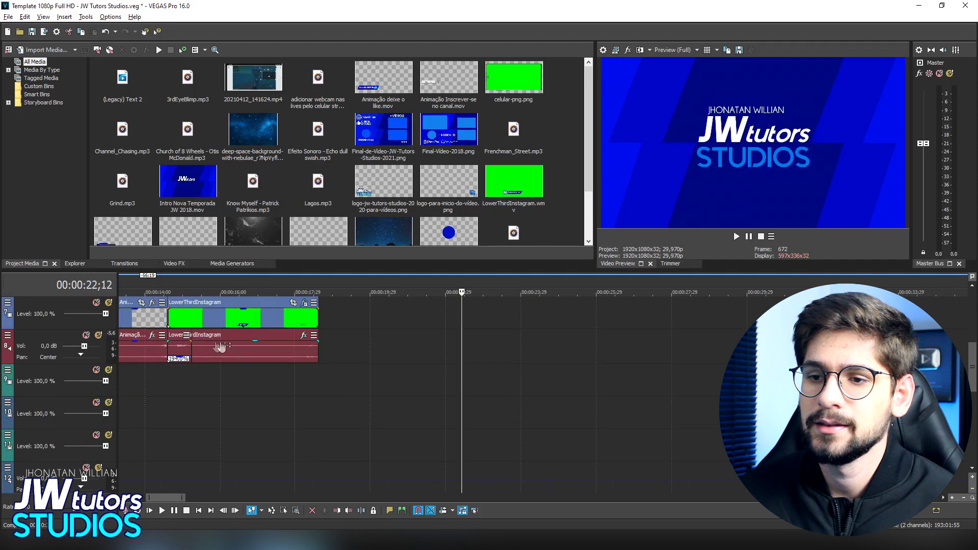
scroll(237, 350, "left", 5)
left_click(214, 354)
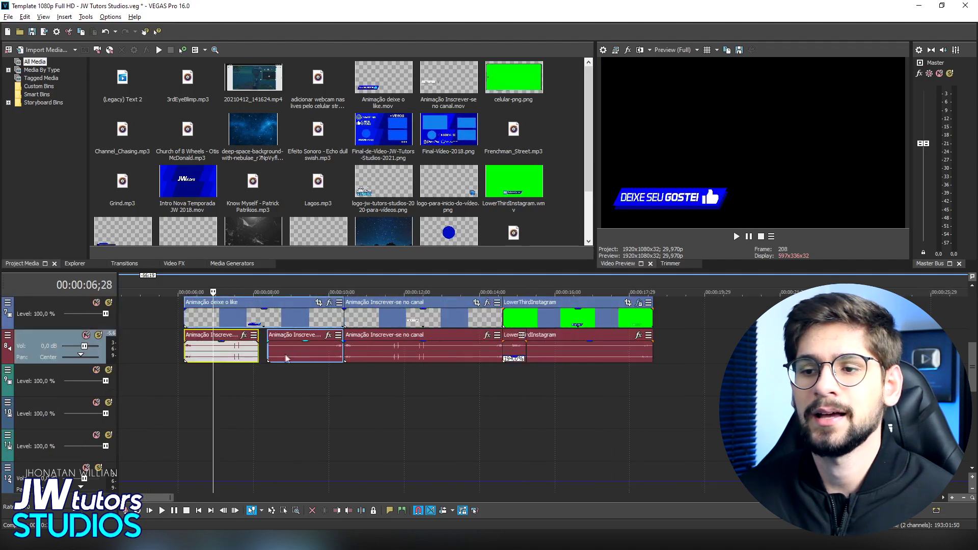
left_click(367, 354)
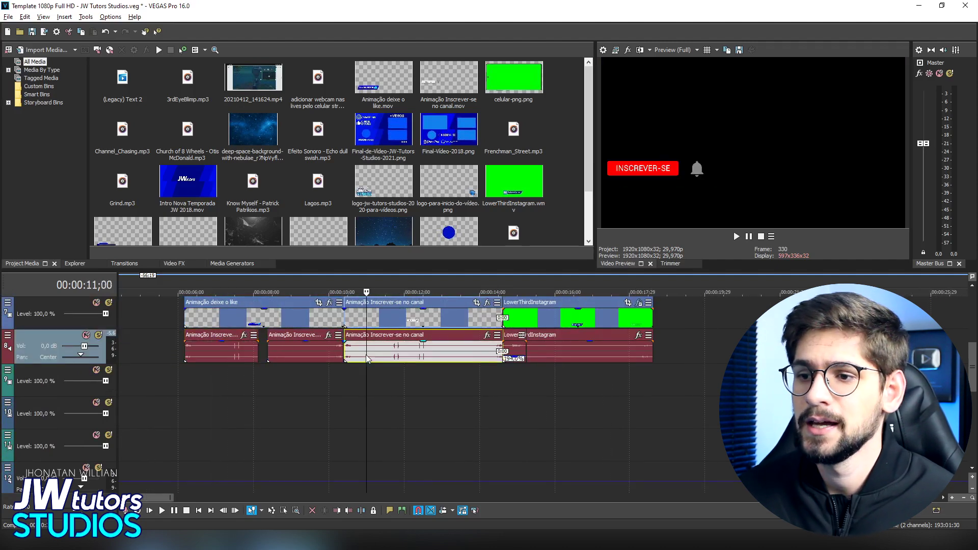
Recheck the background music on track 15, and look over the clips near the 40-second mark on tracks 4 and 5
scroll(297, 343, "right", 4)
scroll(295, 354, "left", 5)
scroll(295, 356, "down", 4)
left_click(245, 357)
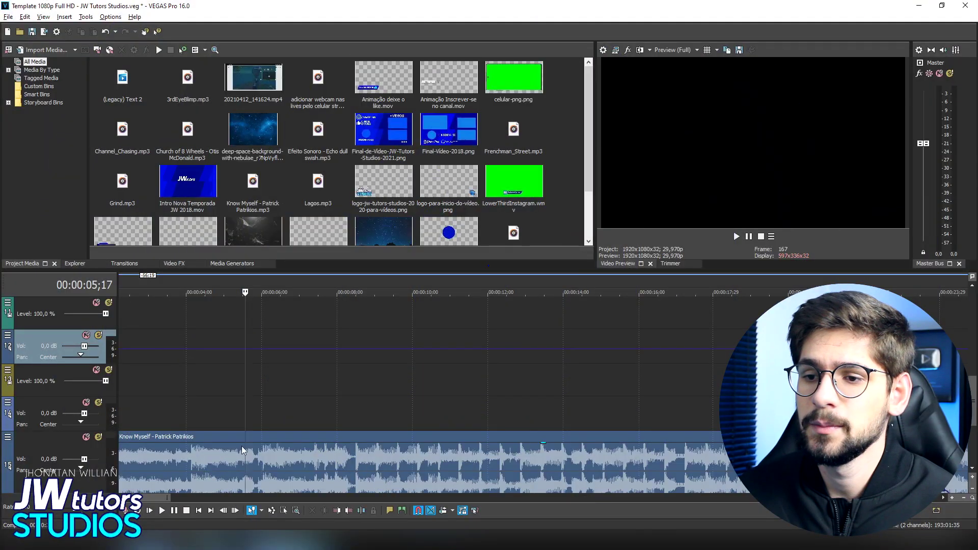
scroll(235, 422, "down", 2)
left_click(235, 422)
left_click(234, 421)
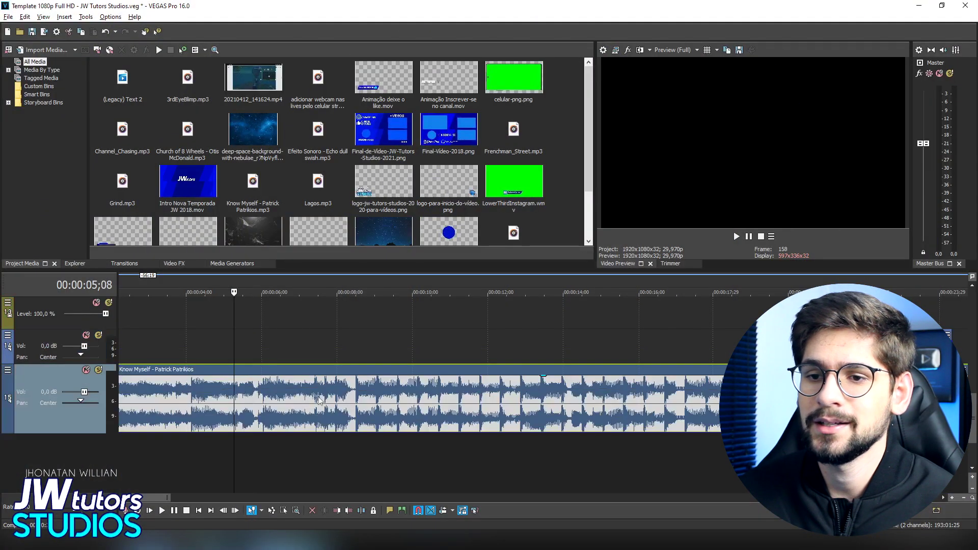
scroll(301, 416, "up", 3)
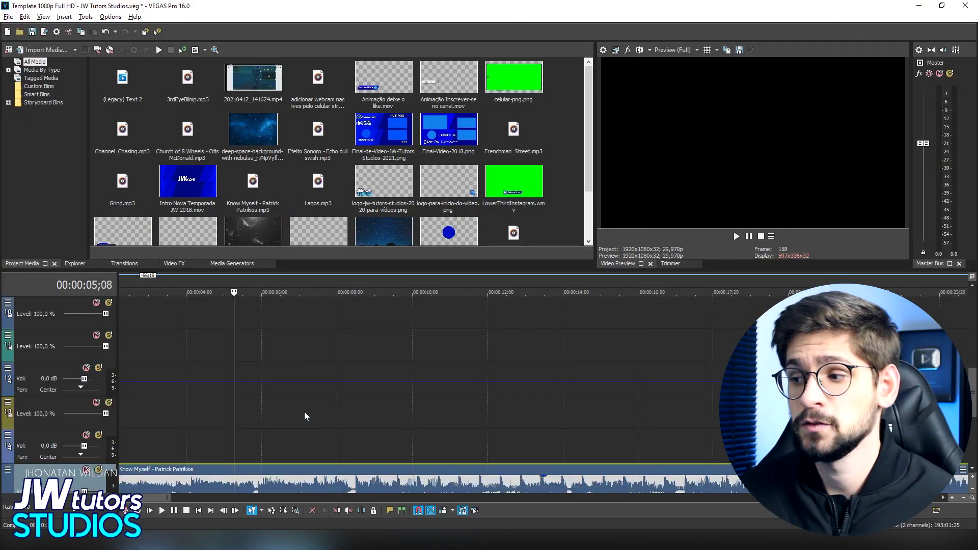
scroll(285, 396, "right", 3)
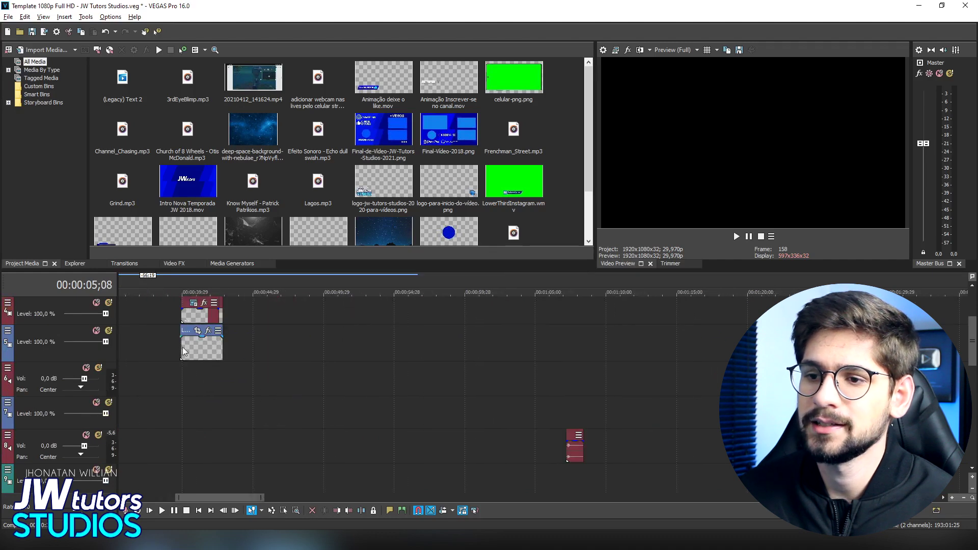
Replace the lower third's title text on track 4 near the 40-second mark with "Inscreva-se"
left_click(194, 352)
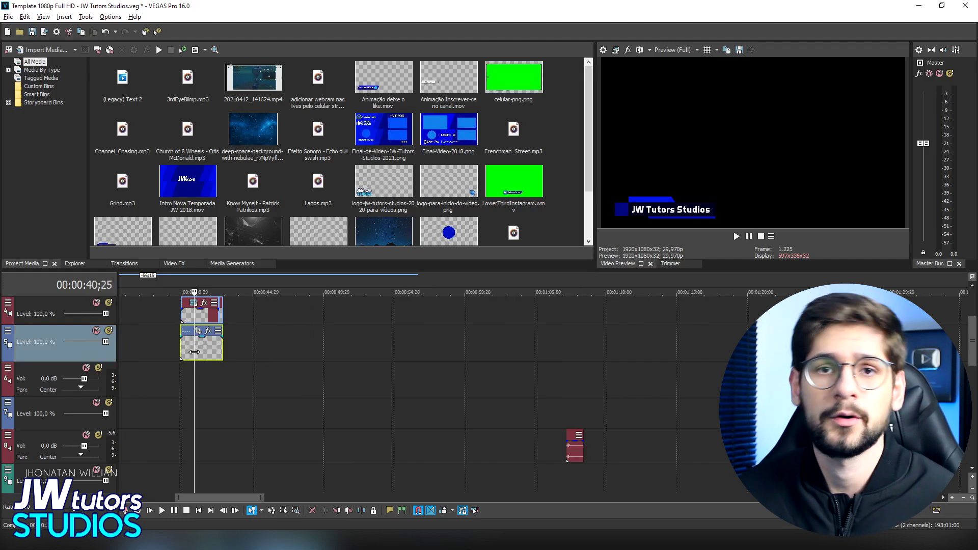
scroll(239, 351, "up", 5)
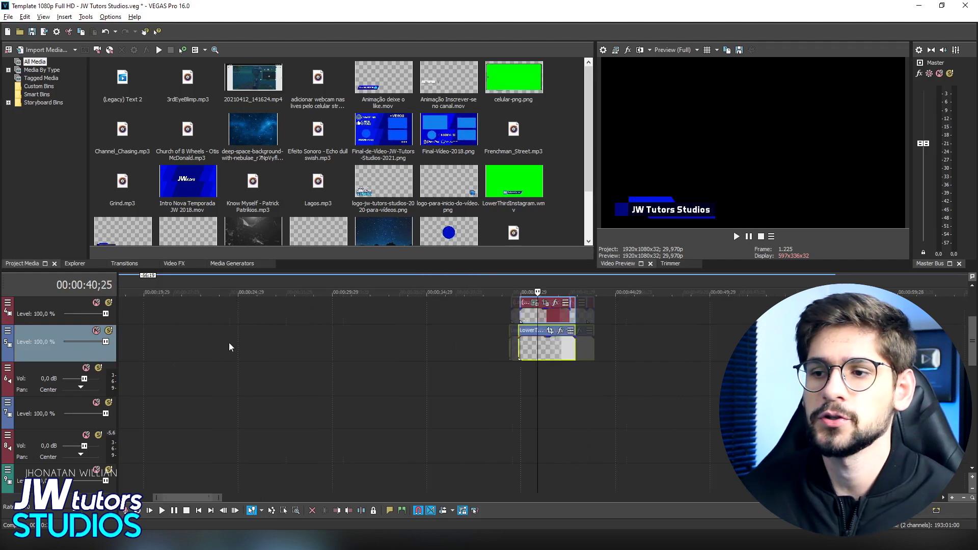
scroll(377, 342, "right", 2)
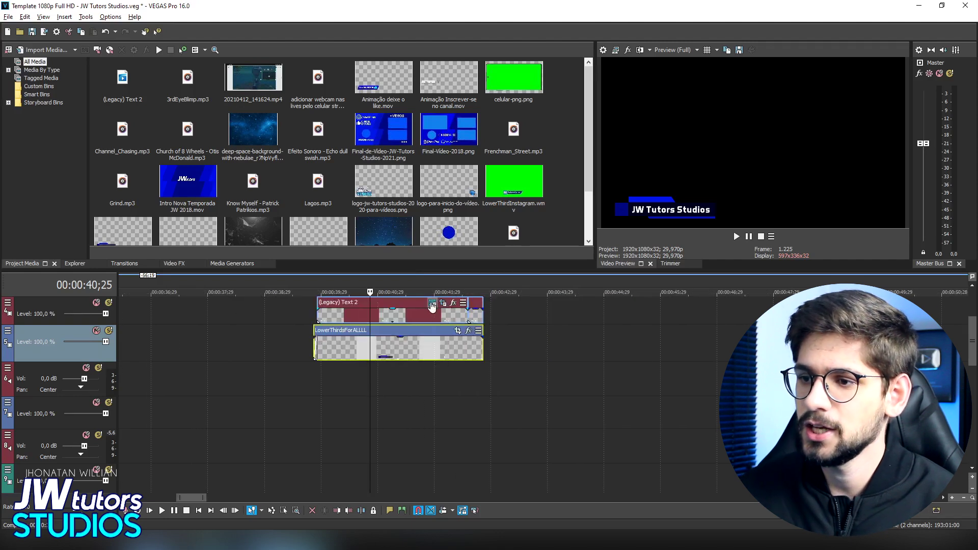
left_click(432, 304)
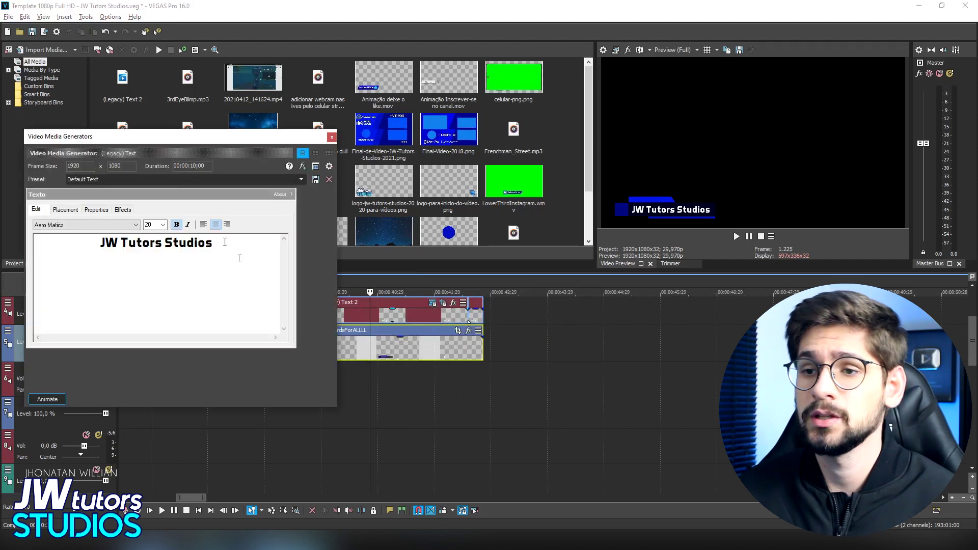
left_click_drag(218, 245, 17, 249)
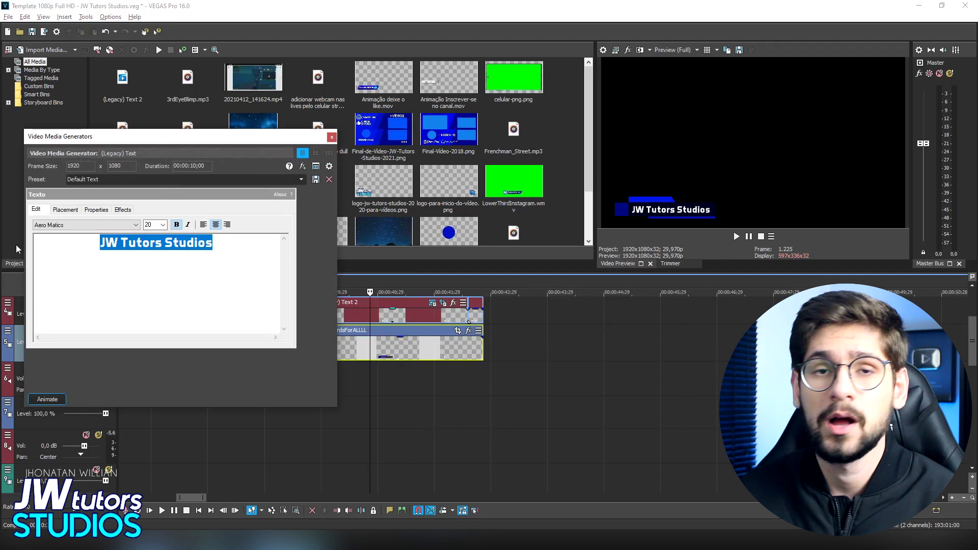
type("Inscreva-se")
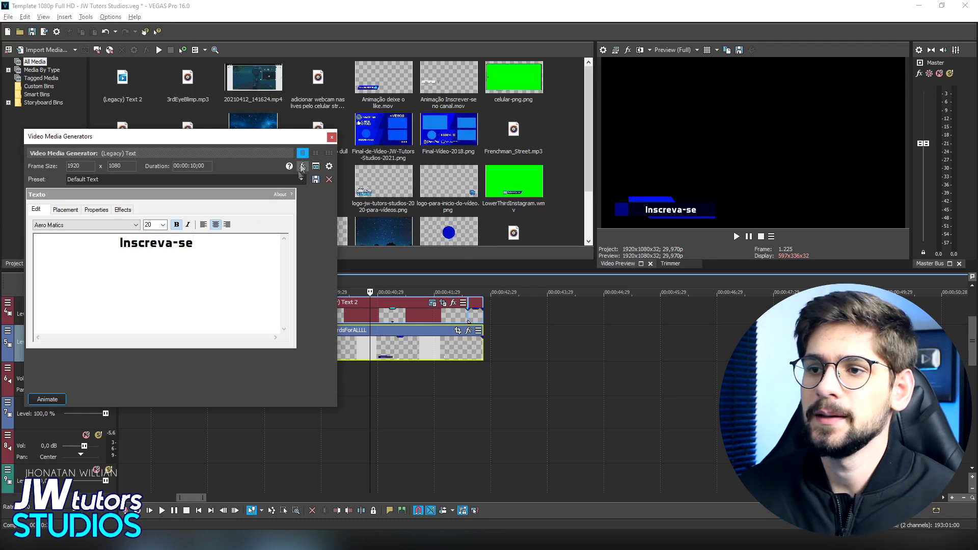
left_click(332, 138)
Recheck the lower third's text, and try placing a copy of its clips further along tracks 4 and 5
left_click(432, 302)
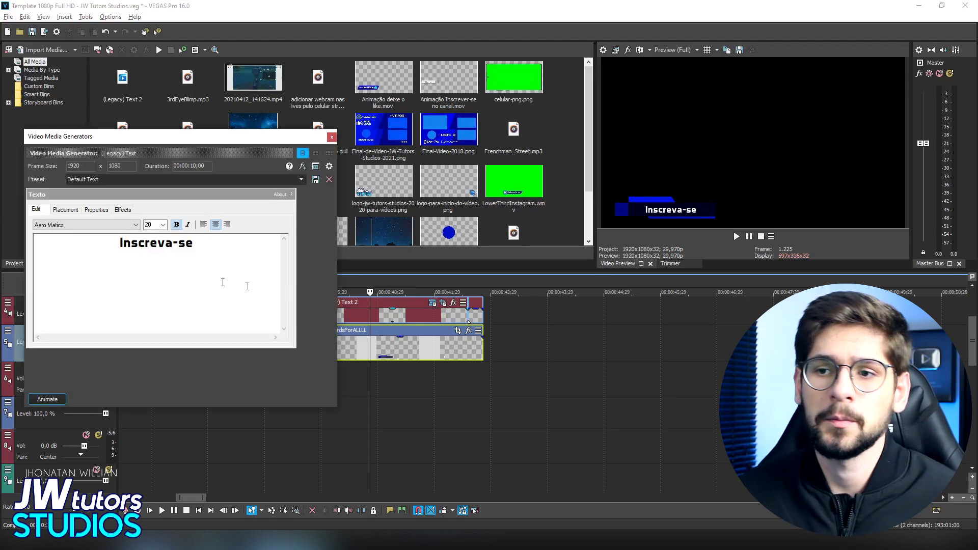
left_click(332, 138)
left_click_drag(390, 350, 570, 342)
left_click(559, 226)
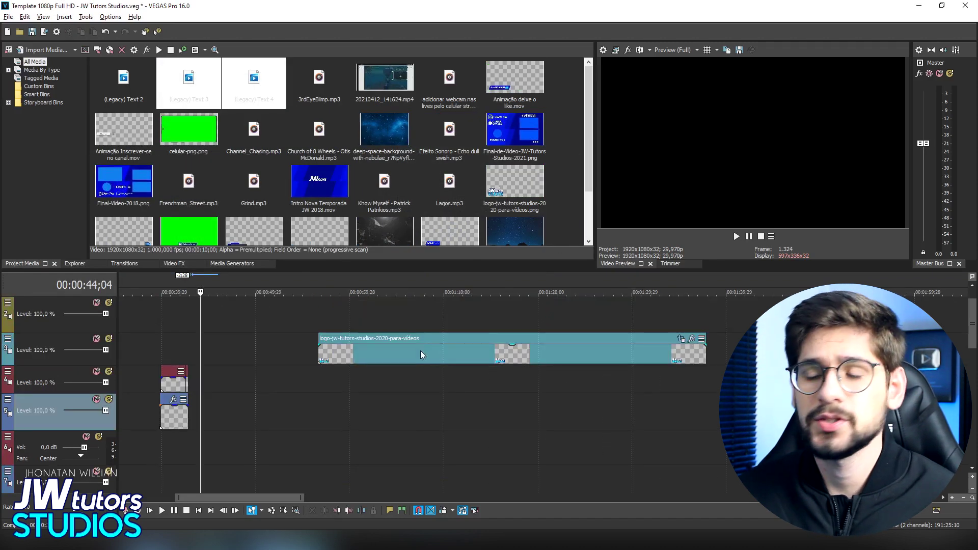
Move the logo clip on track 3 about 12 seconds earlier and extend its end by about 4 seconds
left_click(338, 358)
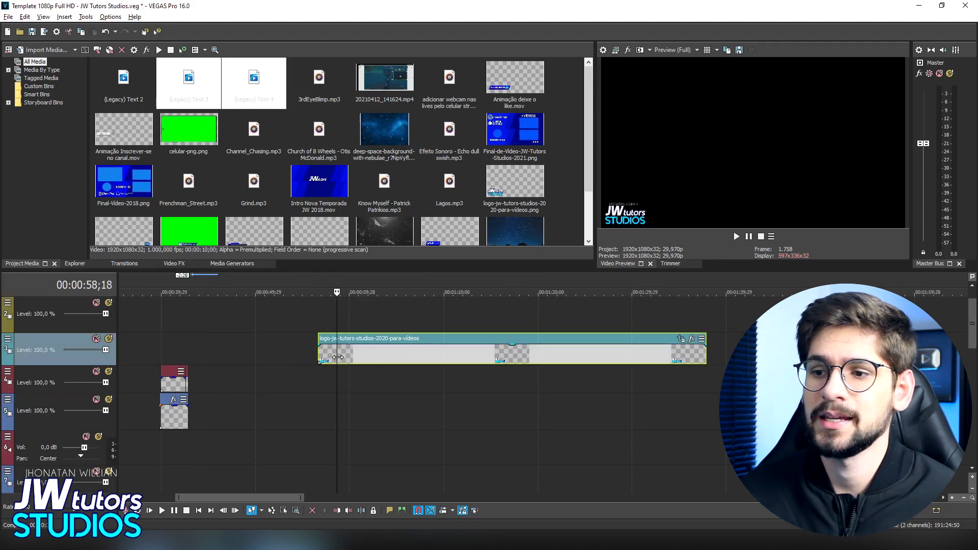
left_click_drag(338, 358, 222, 358)
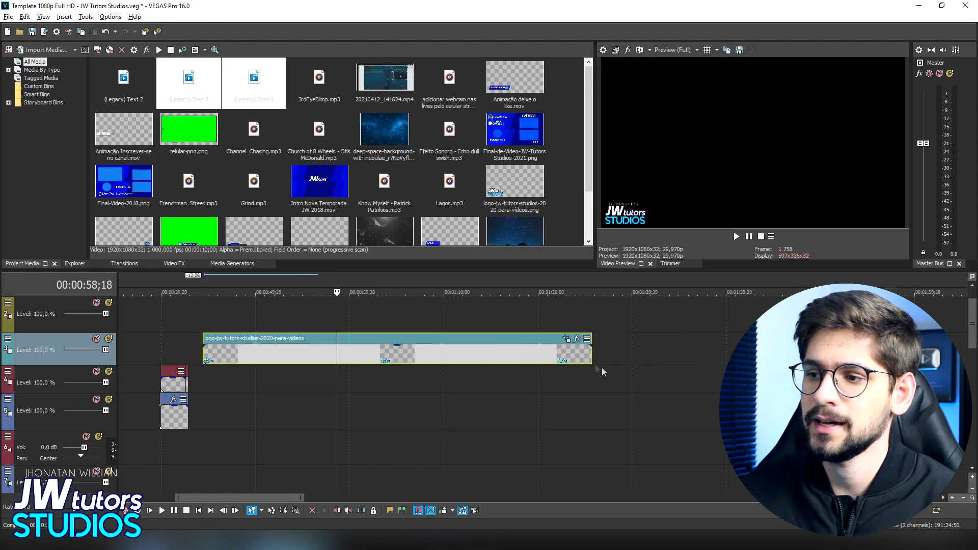
left_click_drag(591, 356, 631, 348)
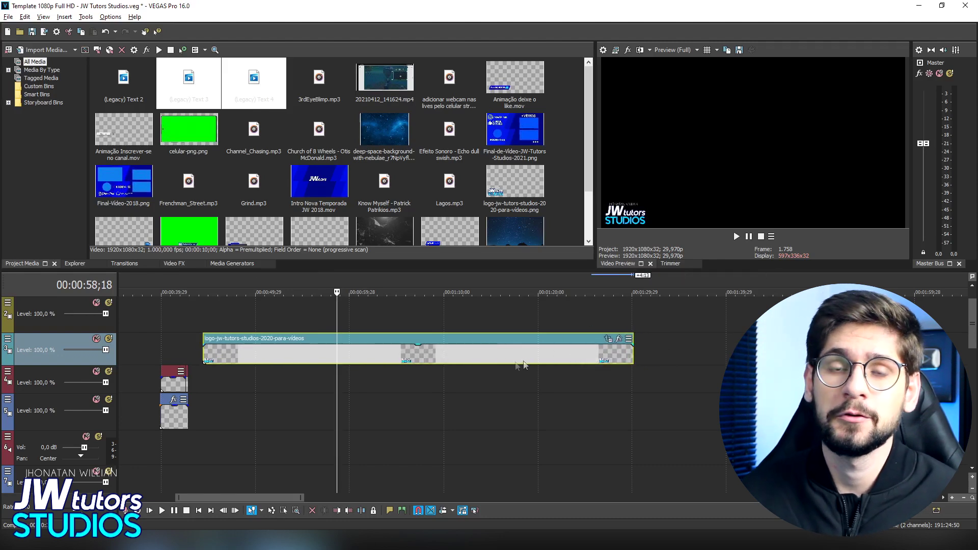
left_click(364, 352)
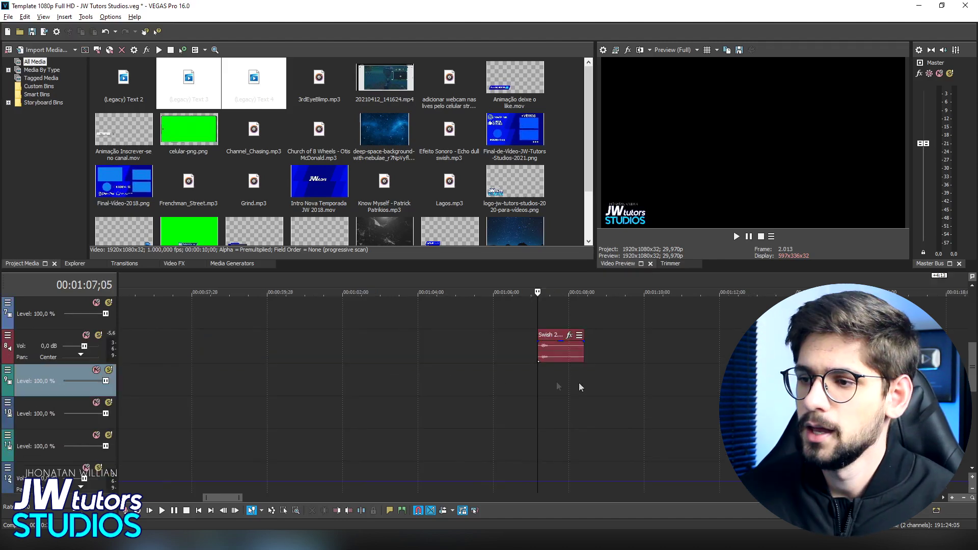
Play and scrub through the swish transition clip on track 1 at about 1:07 to preview its animation
scroll(579, 386, "up", 5)
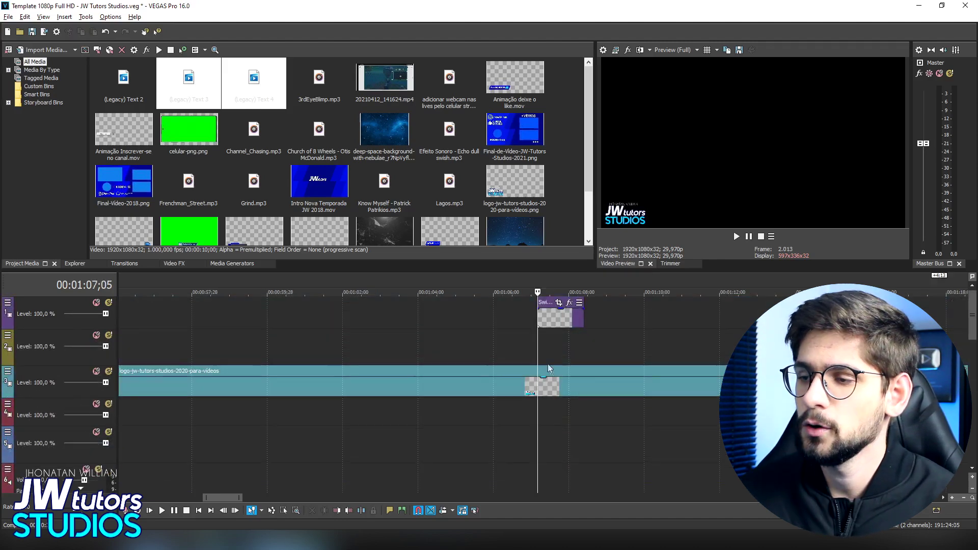
mouse_move(541, 344)
left_mouse_down()
mouse_move(550, 345)
mouse_move(539, 346)
left_mouse_up()
key("space")
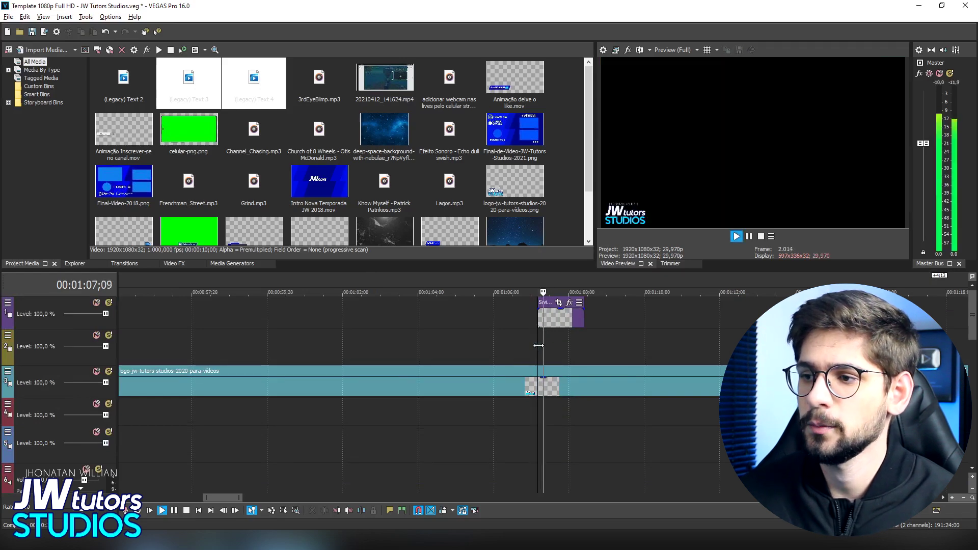
key("space")
left_click_drag(541, 331, 553, 341)
left_click(560, 322)
left_click_drag(561, 344, 543, 345)
Review the intro clip on track 1 near 22 seconds and the swish's sound effect on track 8 near 1:07
scroll(514, 360, "down", 8)
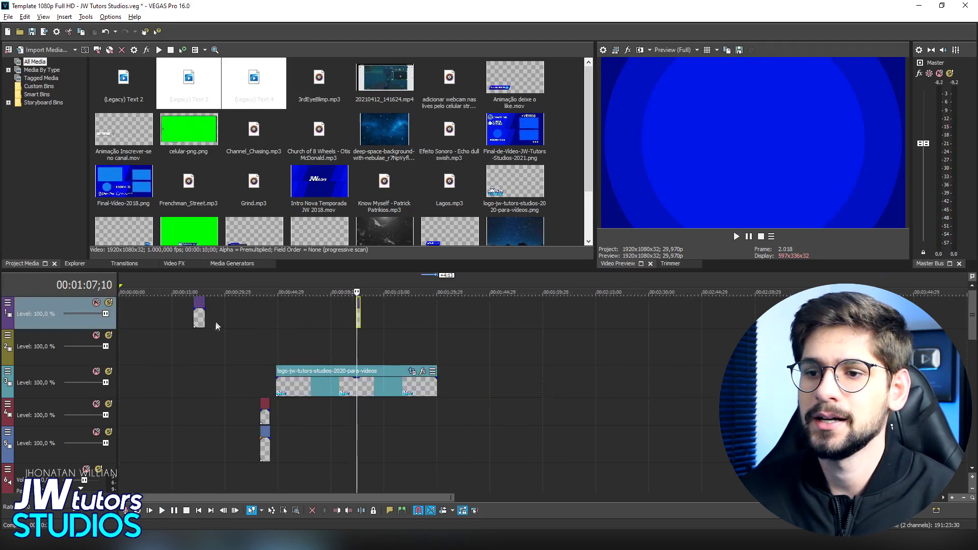
left_click(199, 321)
scroll(478, 329, "up", 6)
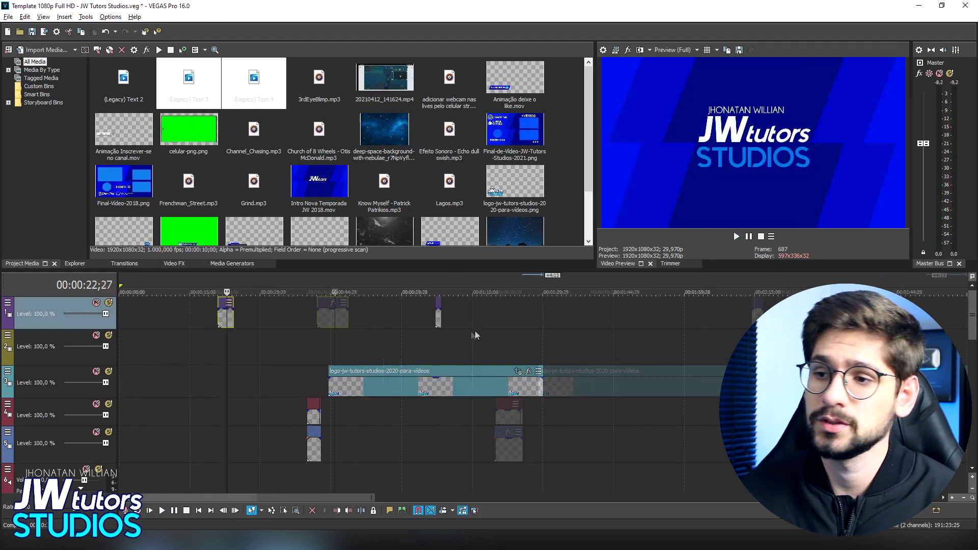
scroll(571, 346, "down", 3)
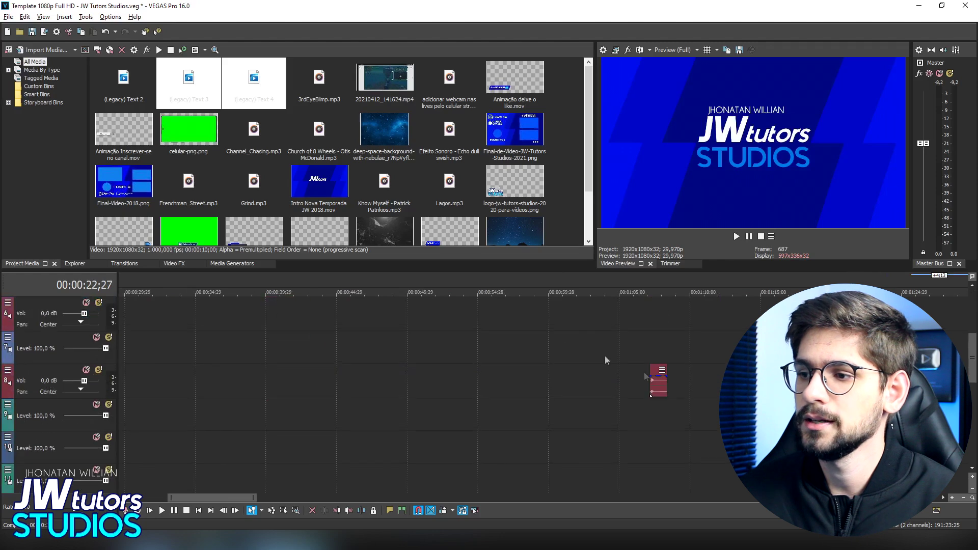
left_click(655, 419)
left_click(658, 418)
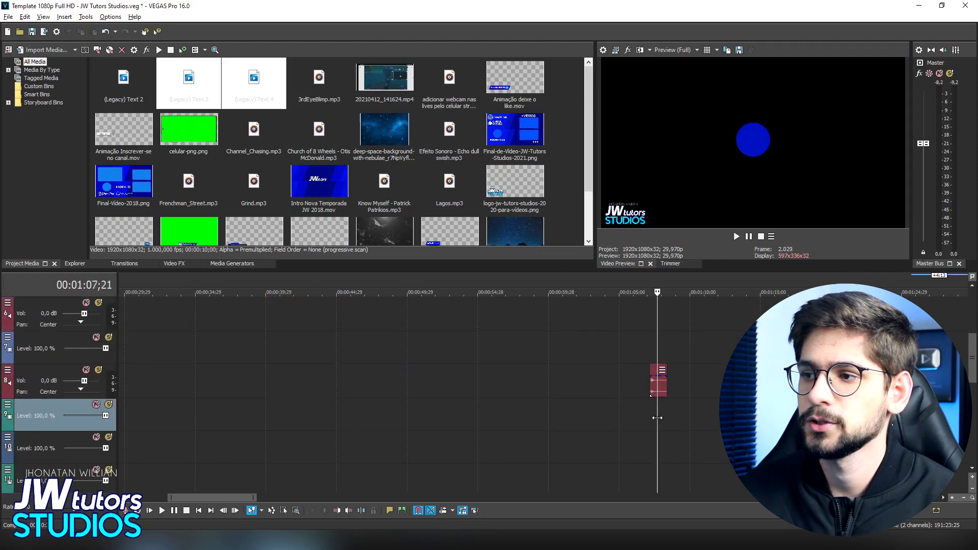
Examine the Final-de-Vídeo-JW-Tutors-Studios-2021 end screen on track 11, checking its duration with a time selection across the clip
scroll(657, 418, "up", 3)
scroll(611, 397, "down", 4)
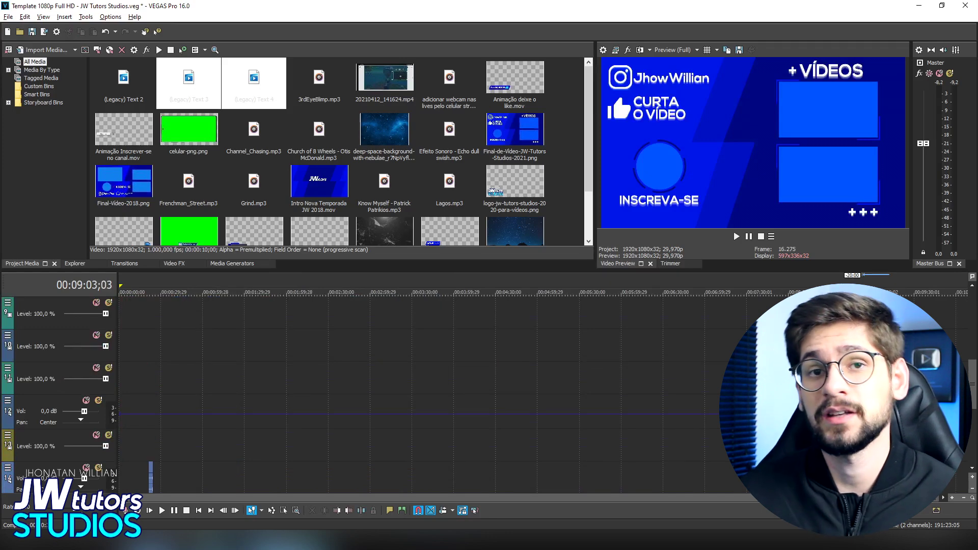
left_click(880, 379)
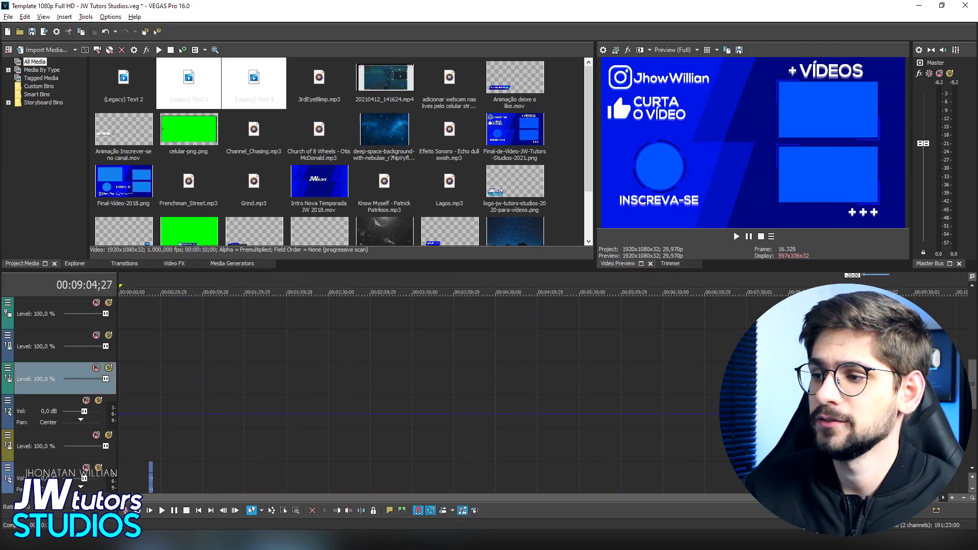
scroll(679, 387, "up", 3)
scroll(672, 391, "up", 3)
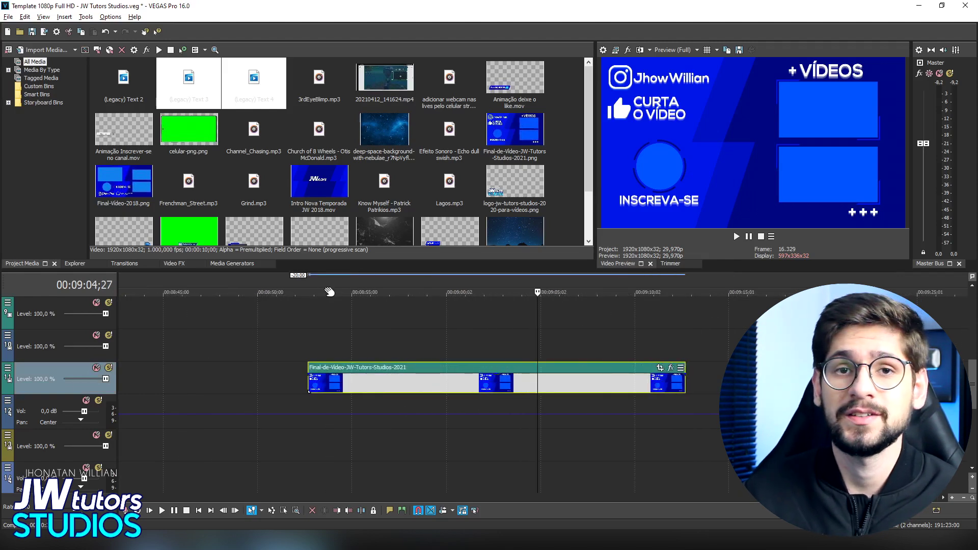
left_click_drag(307, 286, 684, 281)
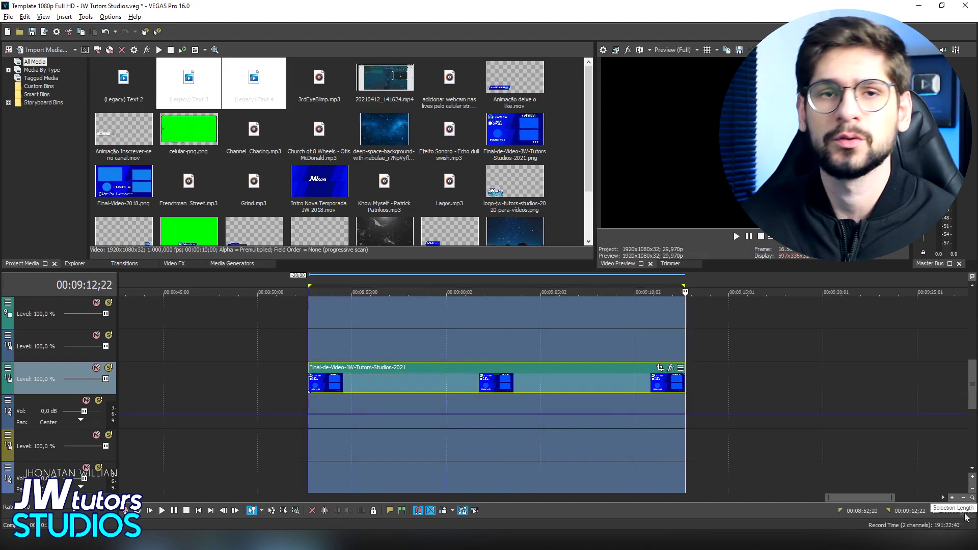
left_click(430, 402)
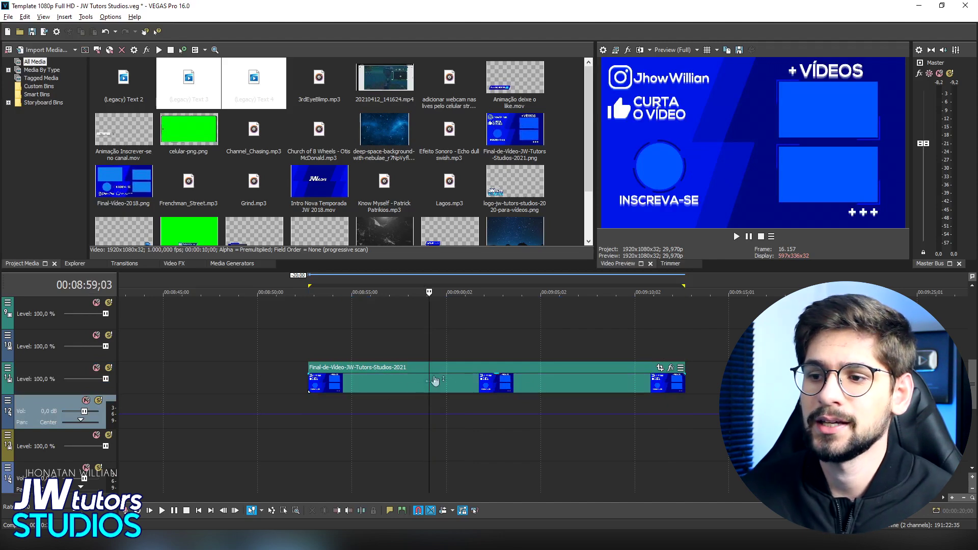
Inspect the intro, the like animation and the 20210412_141624.mp4 video in the project media
scroll(448, 368, "down", 8)
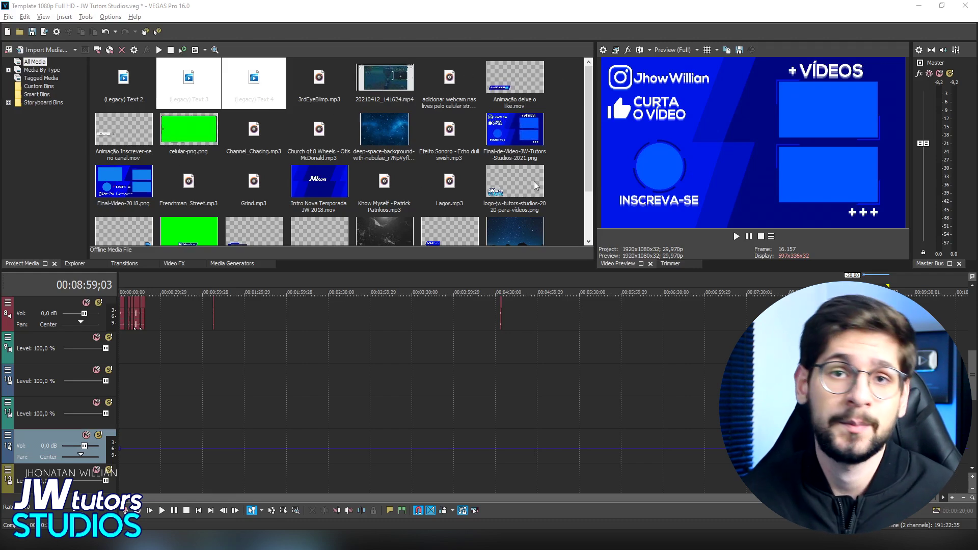
left_click(335, 188)
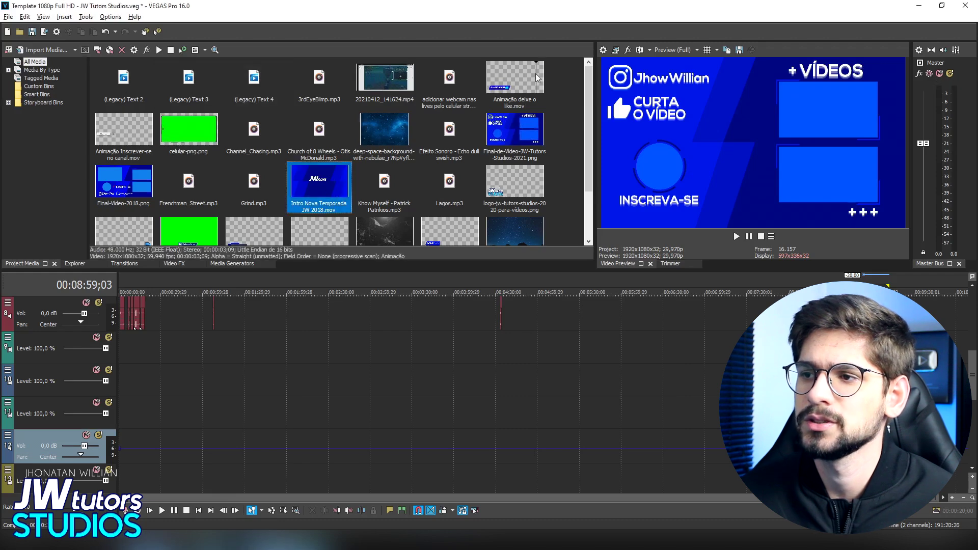
left_click(537, 97)
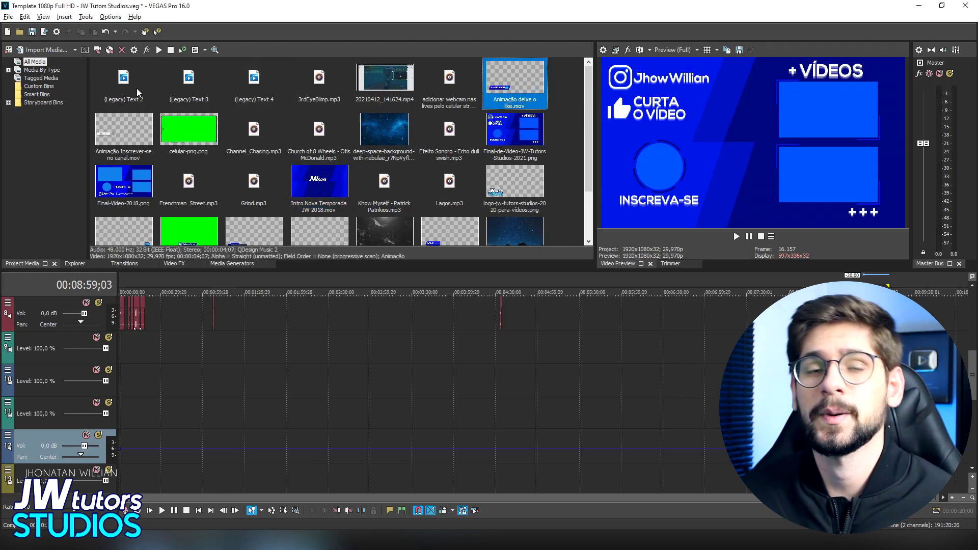
left_click(385, 81)
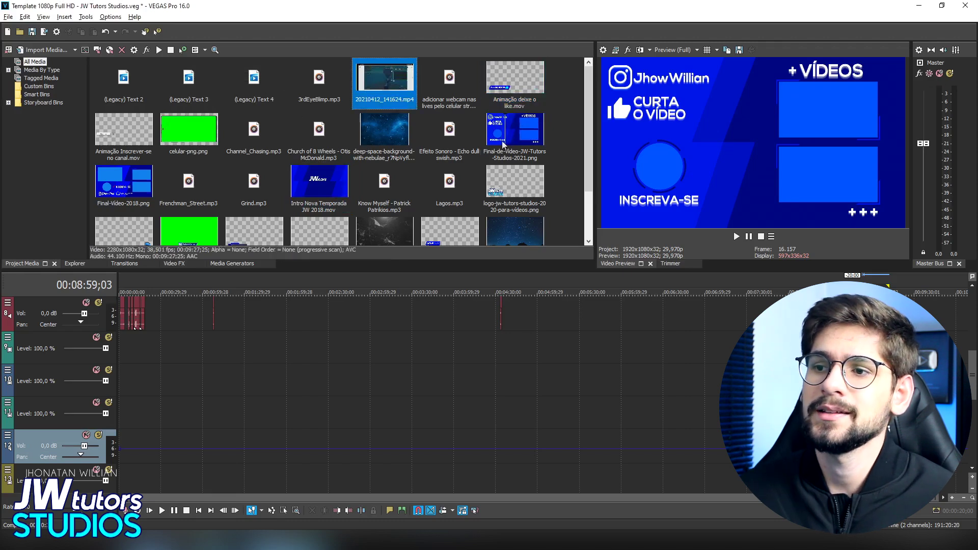
Add the Church of 8 Wheels music to the timeline, placing it right after Know Myself on track 15
left_click(325, 143)
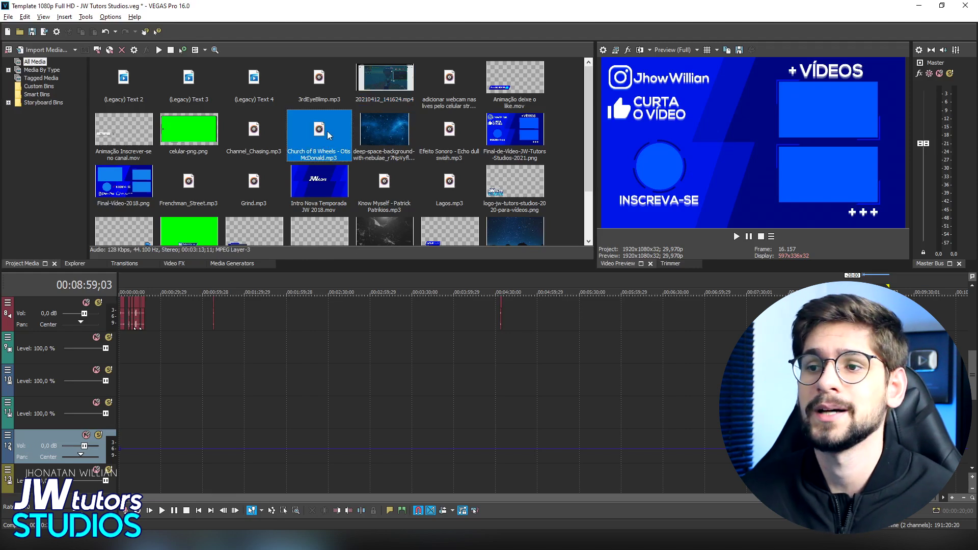
left_click_drag(328, 136, 296, 459)
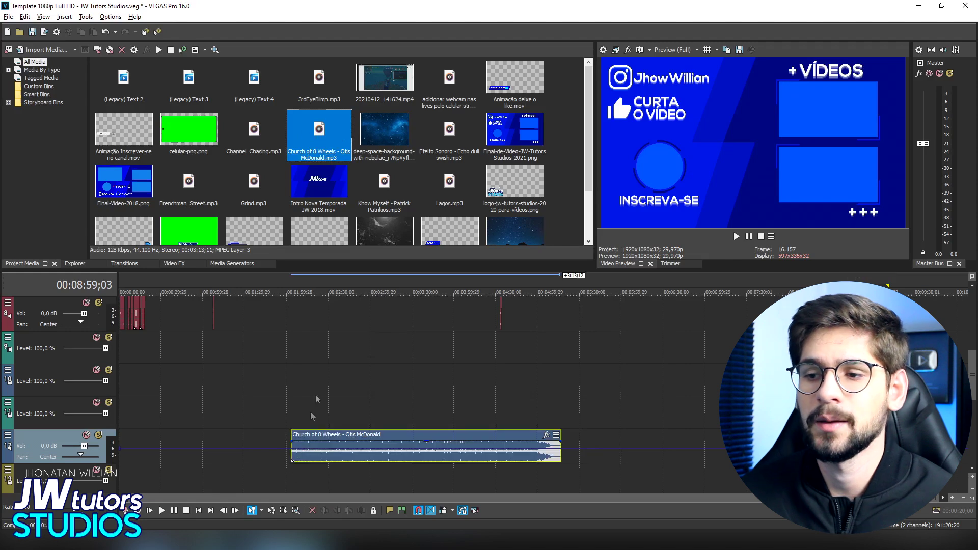
scroll(330, 391, "down", 3)
left_click_drag(308, 357, 417, 477)
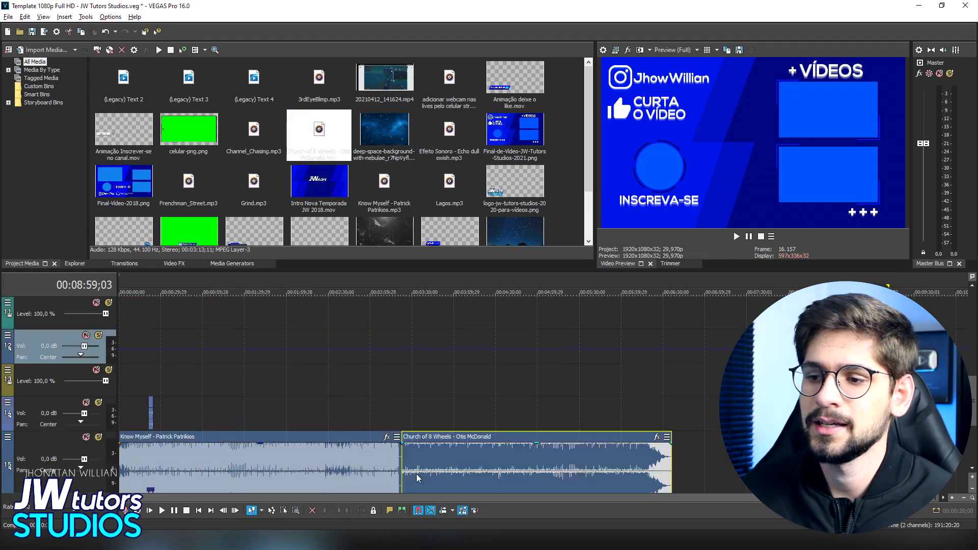
Browse the remaining project media, including the Echo dull swish sound effect, background videos and lower thirds
scroll(388, 416, "up", 2)
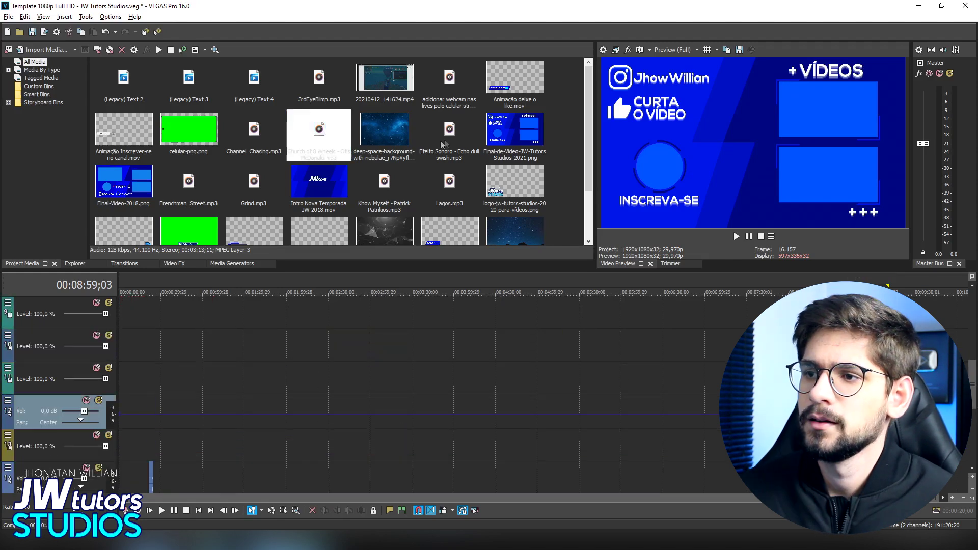
left_click(476, 140)
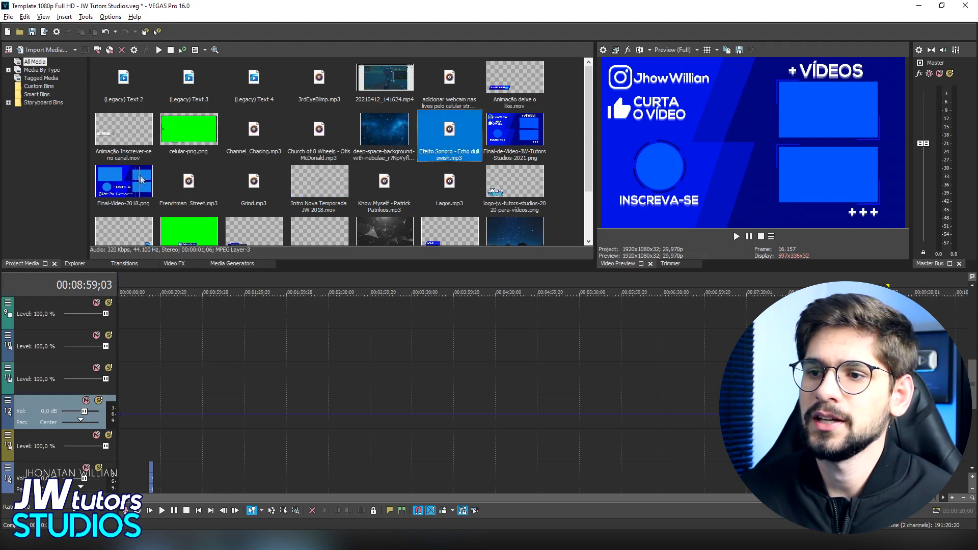
left_click_drag(589, 121, 593, 167)
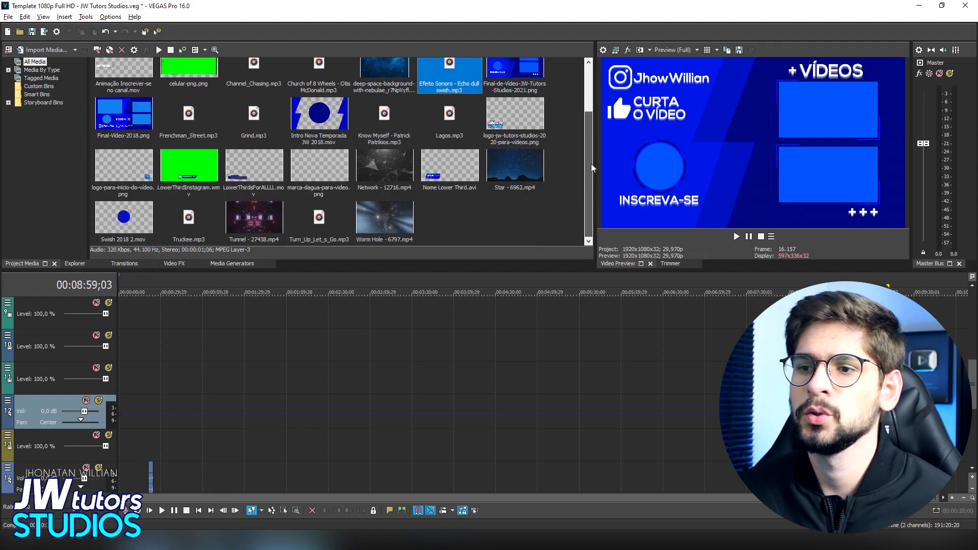
left_click_drag(591, 163, 586, 140)
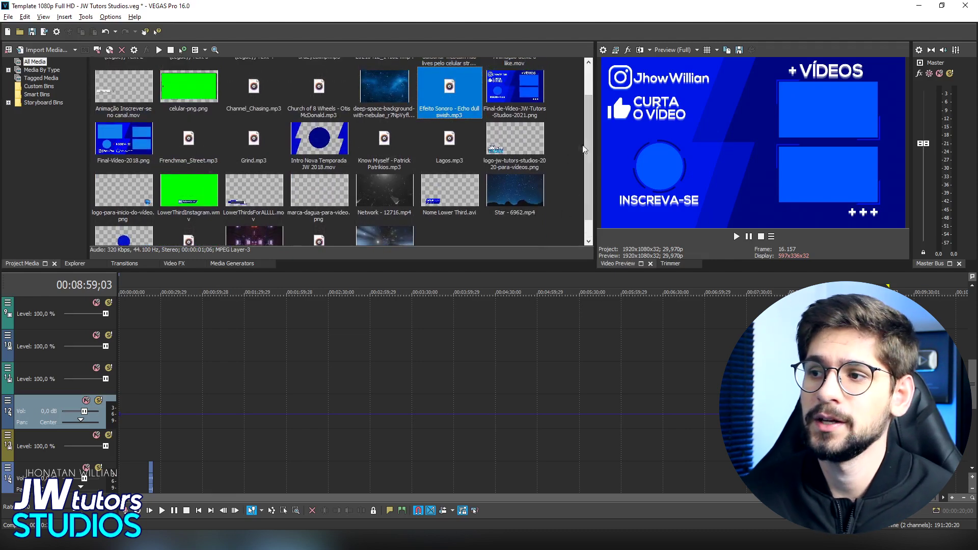
left_click_drag(586, 142, 586, 103)
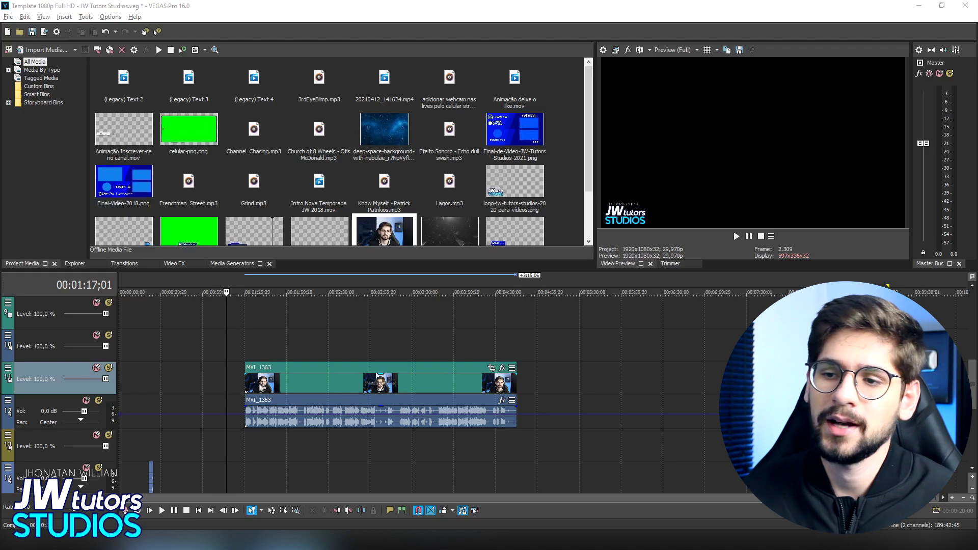
Move the MVI_1363 video and its audio earlier on tracks 11 and 12
left_click(258, 382)
left_click(214, 382)
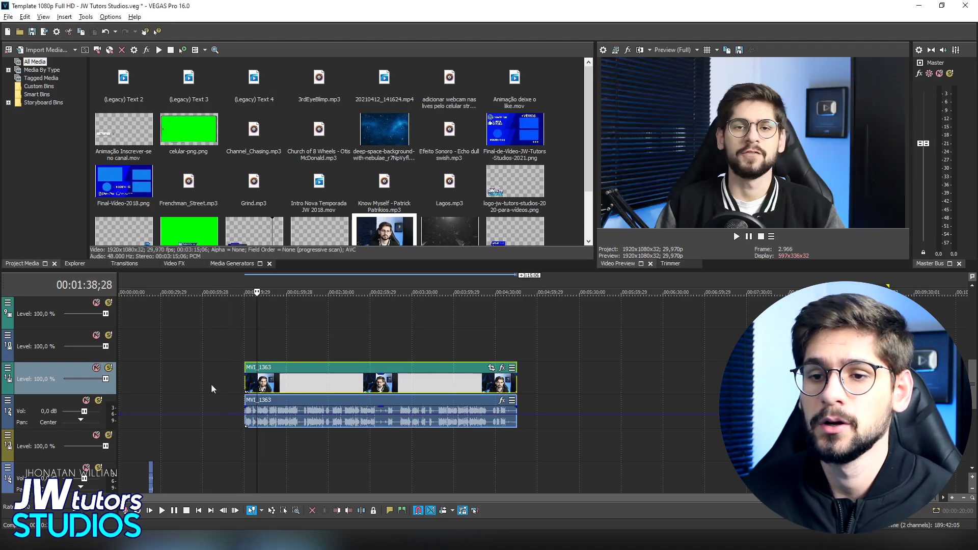
left_click_drag(261, 387, 225, 387)
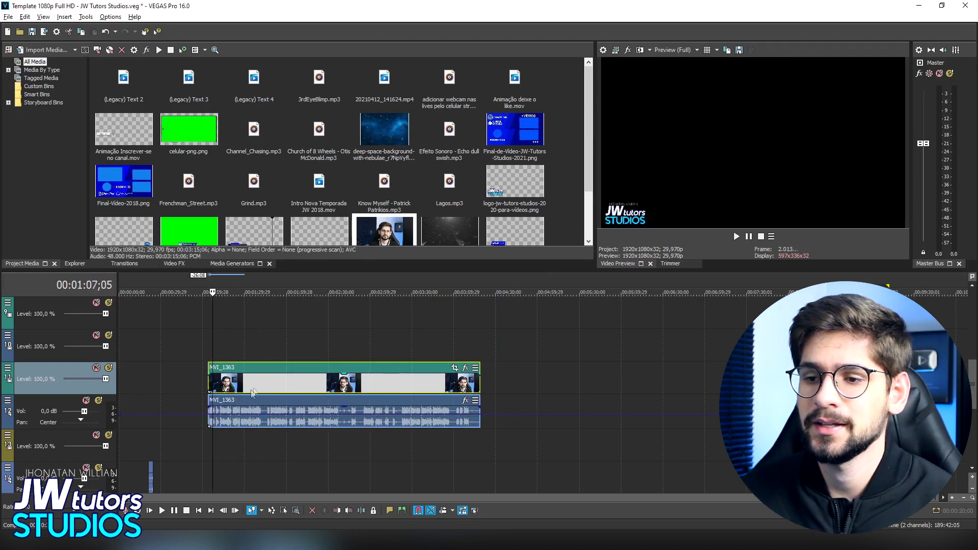
left_click(193, 423)
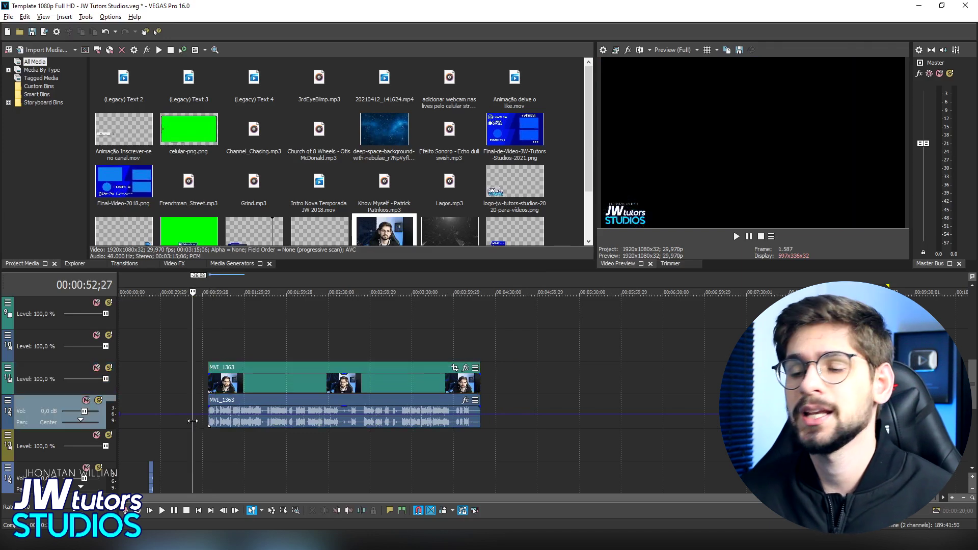
left_click(213, 423)
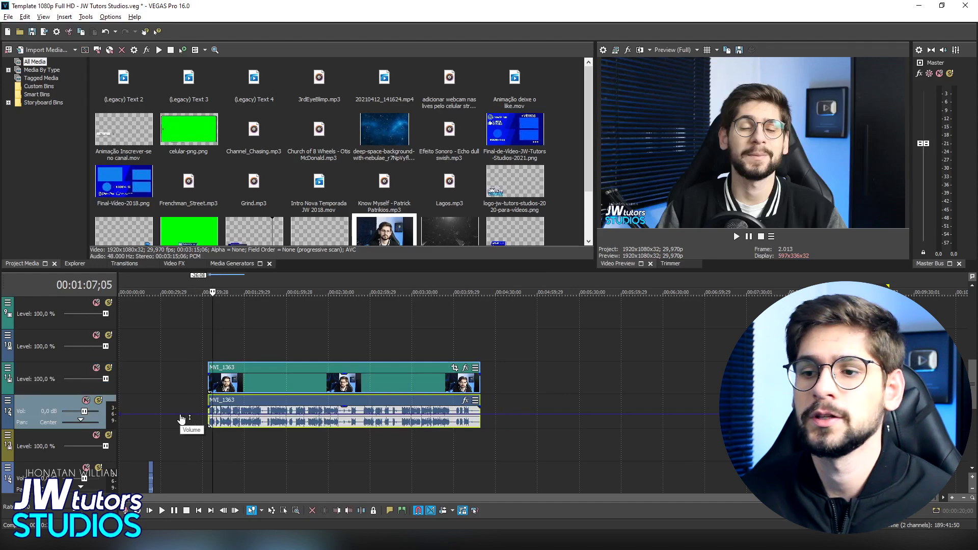
left_click_drag(181, 416, 187, 416)
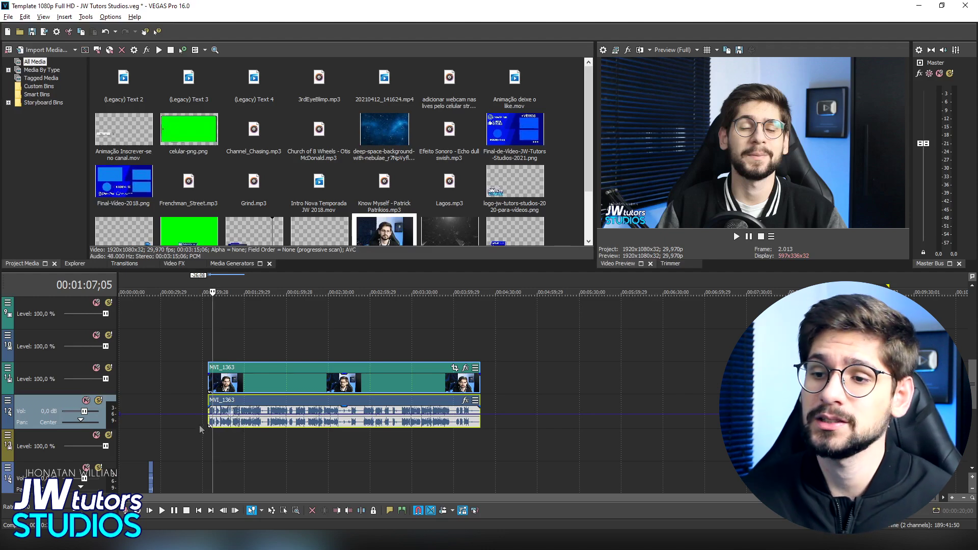
Split MVI_1363 just before the speech starts and delete the silent opening piece
scroll(437, 387, "up", 5)
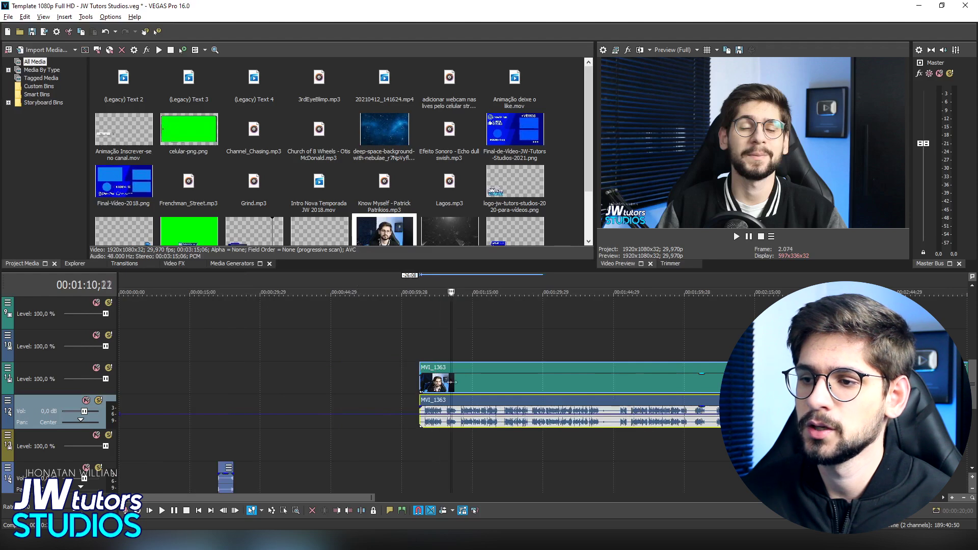
scroll(437, 390, "up", 4)
left_click(479, 402)
key("s")
left_click(464, 383)
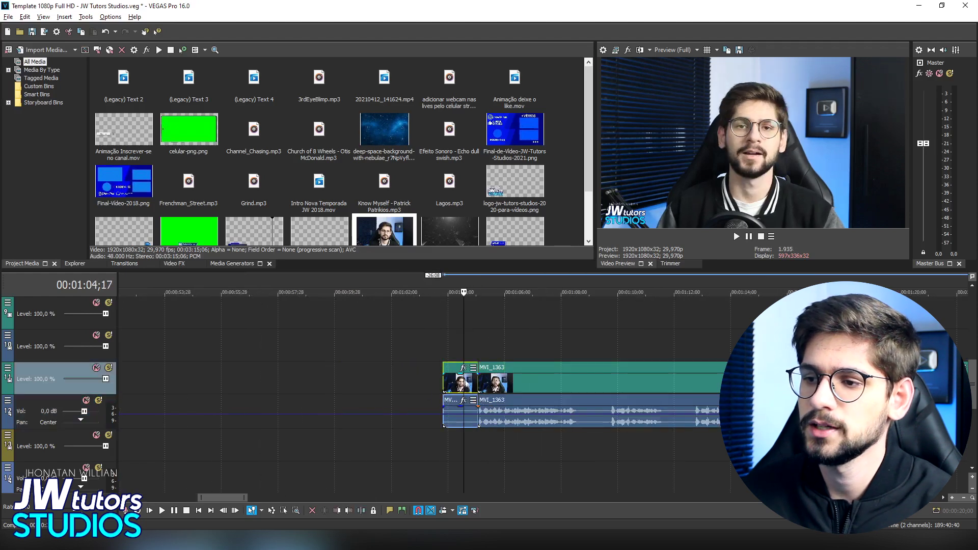
key("Delete")
Move the trimmed MVI_1363 clip with its audio to the very start of the timeline
left_click_drag(524, 386, 390, 384)
left_click(448, 386)
left_click(454, 387)
scroll(443, 389, "down", 4)
left_click_drag(362, 398, 119, 388)
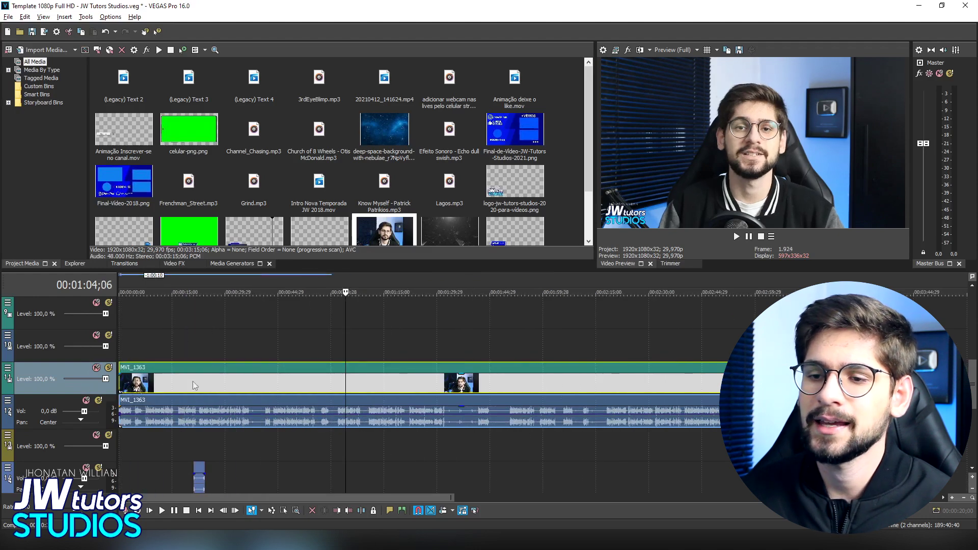
Split MVI_1363 at 00:00:03;19 and shift the remaining part later to open a gap after the opening line
key("Home")
scroll(192, 398, "up", 3)
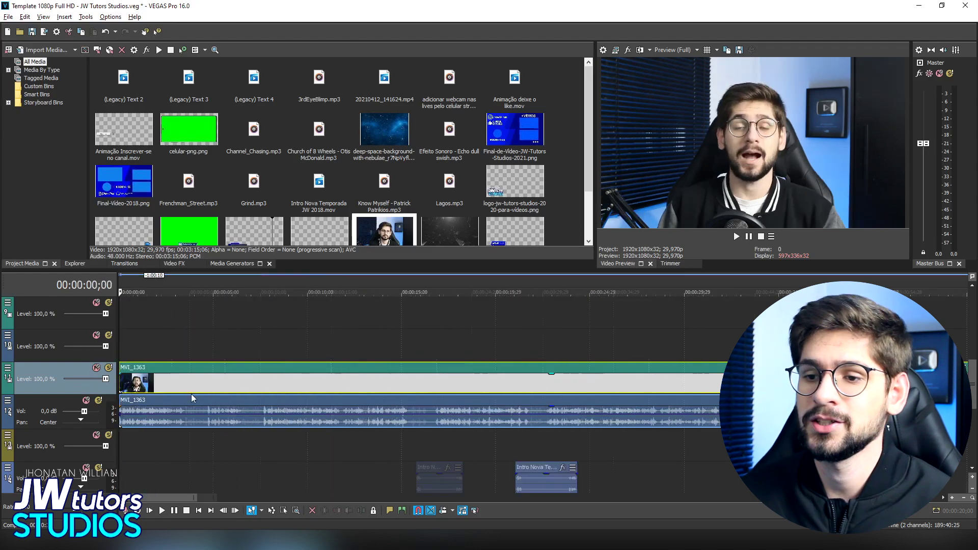
left_click(222, 403)
key("s")
left_click_drag(225, 388, 253, 387)
Place the Intro Nova Temporada clip at the split and adjust both MVI_1363 parts so they slightly overlap the intro's ends
left_click_drag(737, 490, 246, 477)
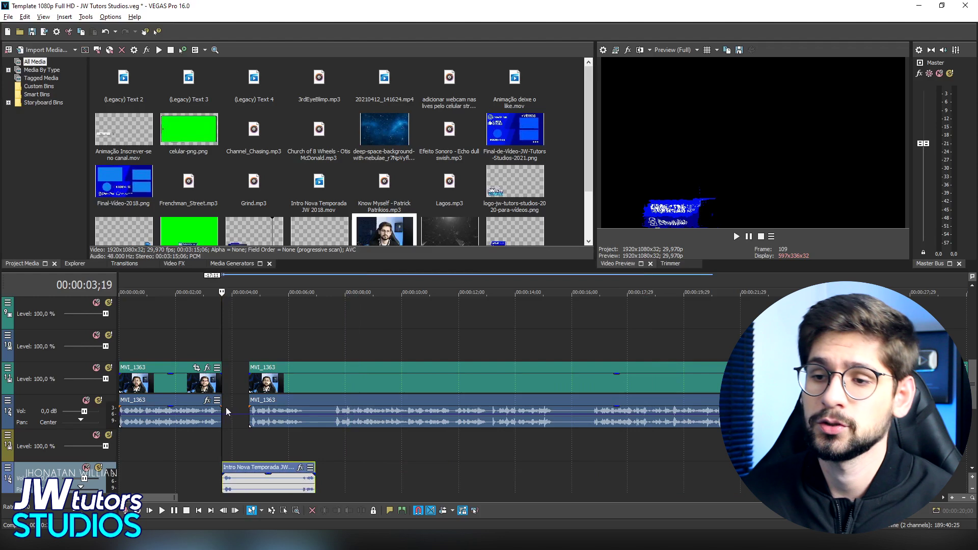
left_click_drag(221, 386, 307, 384)
left_click_drag(228, 382, 235, 383)
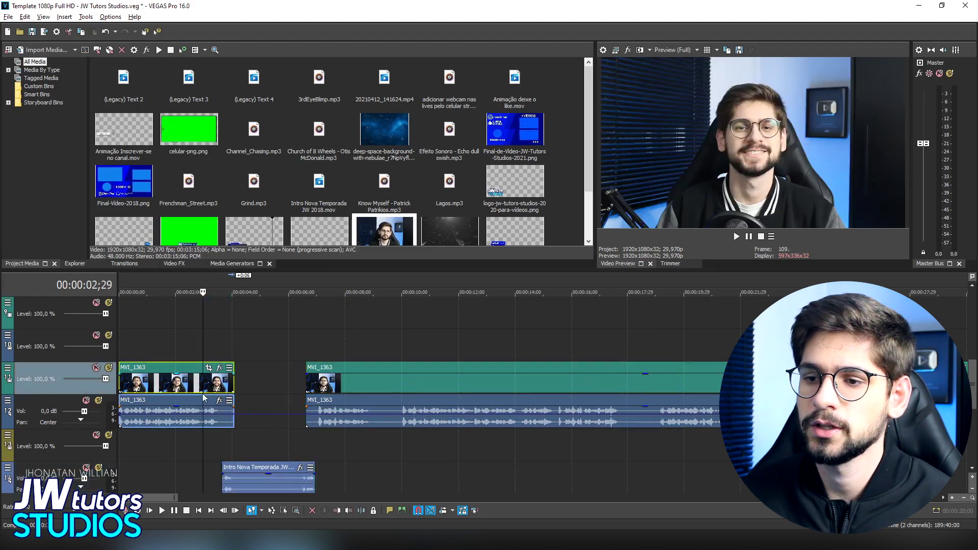
Play the passage from the opening line through the intro into the main video
left_click(203, 395)
key("space")
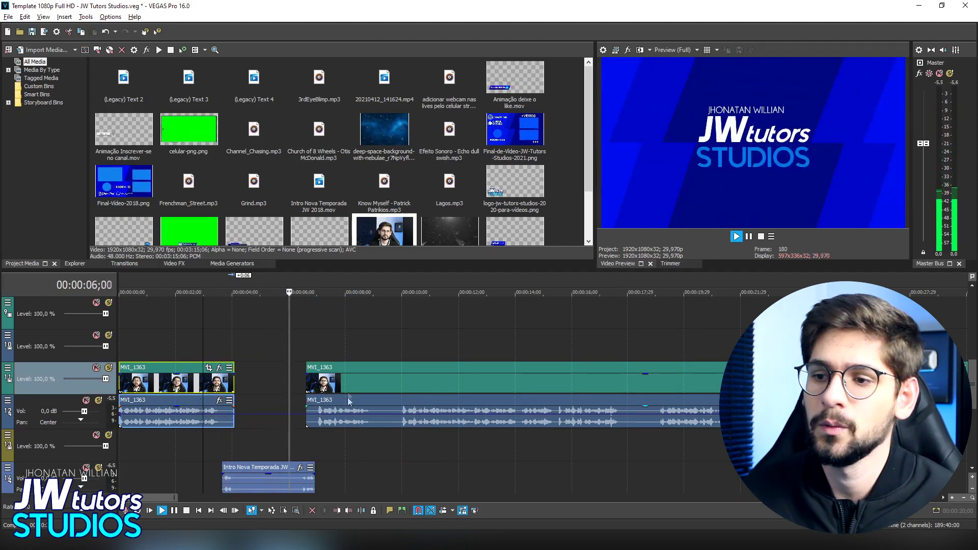
scroll(263, 402, "up", 5)
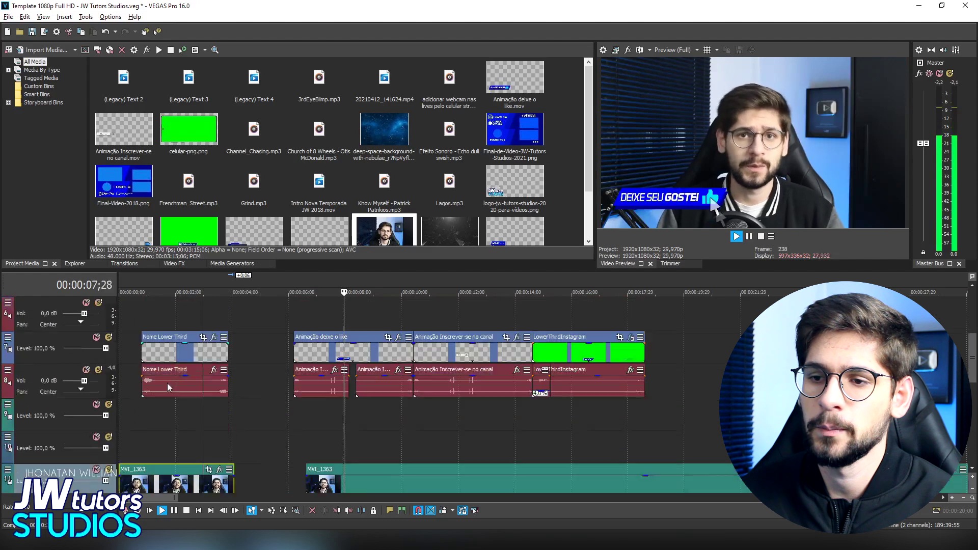
key("space")
Shift the Nome Lower Third 0:12 earlier and move the like, subscribe and Instagram animations 2:26 later
left_click(141, 387)
left_click_drag(155, 349, 144, 349)
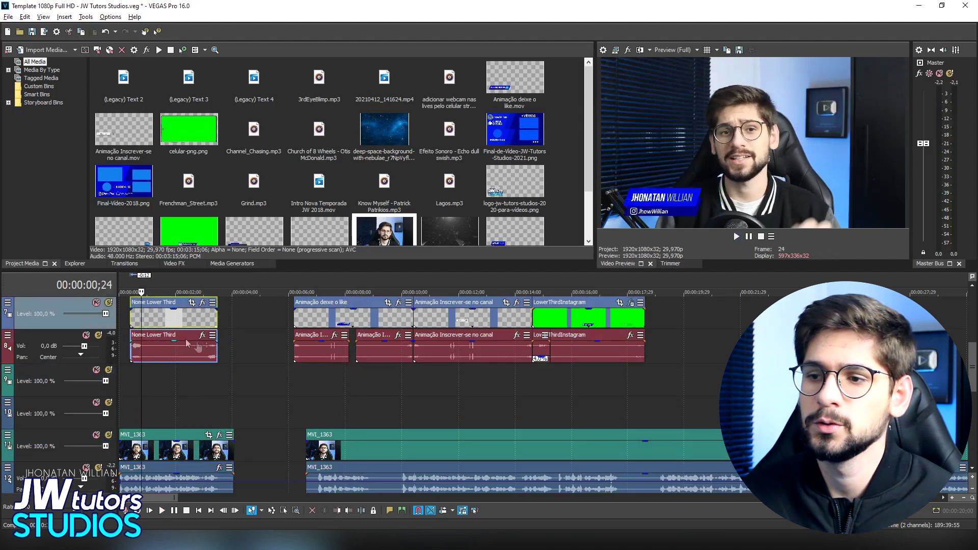
left_click(374, 326)
left_click(591, 326, "shift")
left_click_drag(591, 326, 673, 328)
Check the placement of the lower third and animations against the intro and both MVI_1363 parts
left_click(124, 379)
scroll(278, 399, "down", 2)
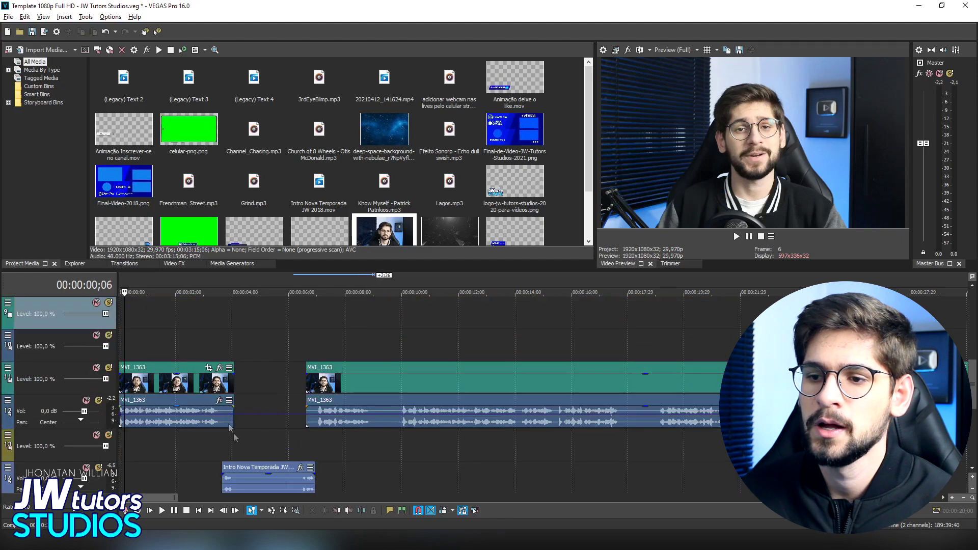
left_click(234, 436)
scroll(350, 453, "up", 3)
left_click(374, 411)
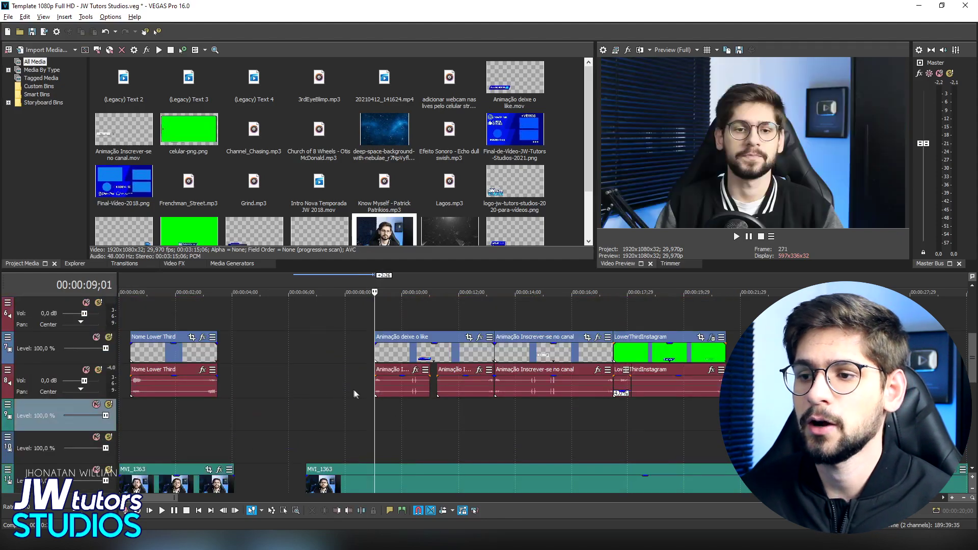
scroll(354, 389, "down", 2)
scroll(351, 393, "down", 1)
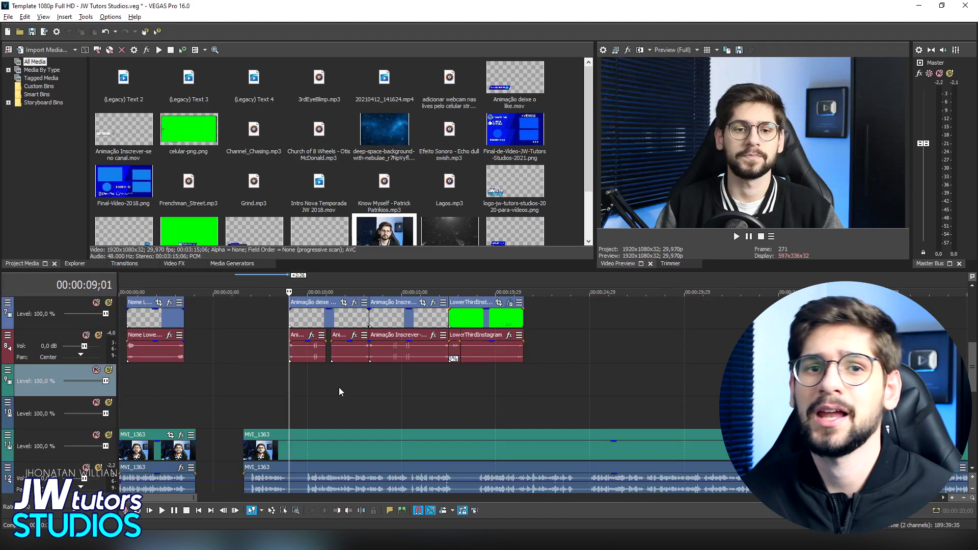
scroll(333, 412, "down", 2)
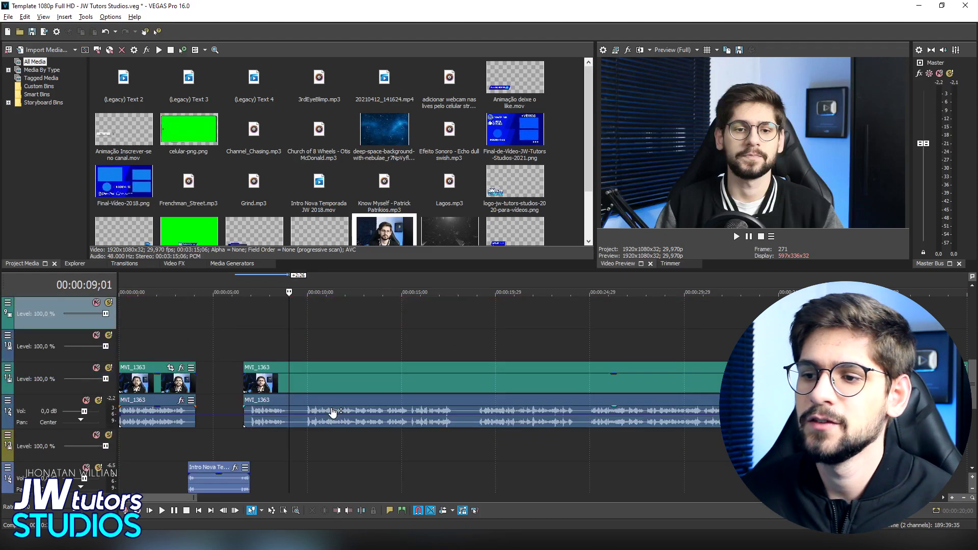